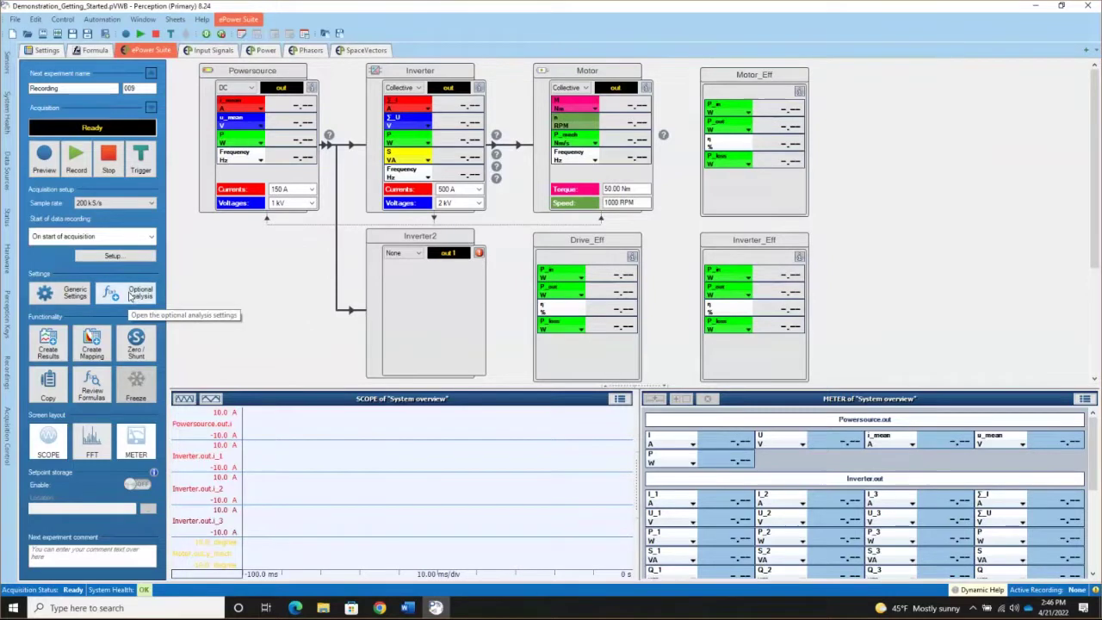
# Review the optional analysis settings for fundamental RMS, φ and cosφ, phasors and space vectors, leaving the options as they are.
pyautogui.click(129, 295)
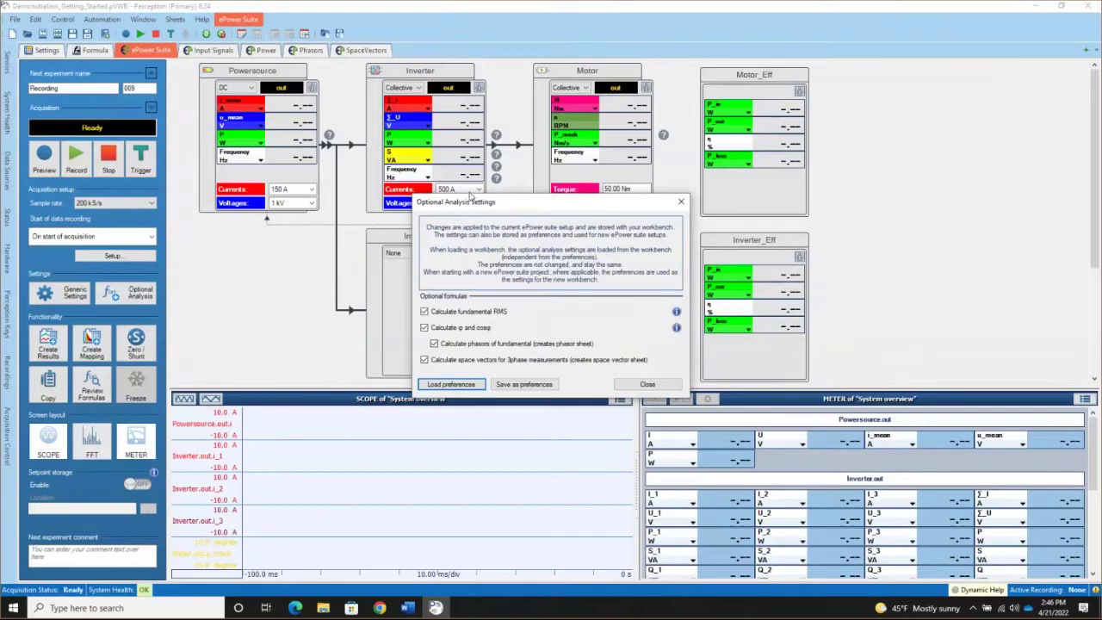
pyautogui.moveTo(472, 200); pyautogui.dragTo(410, 189)
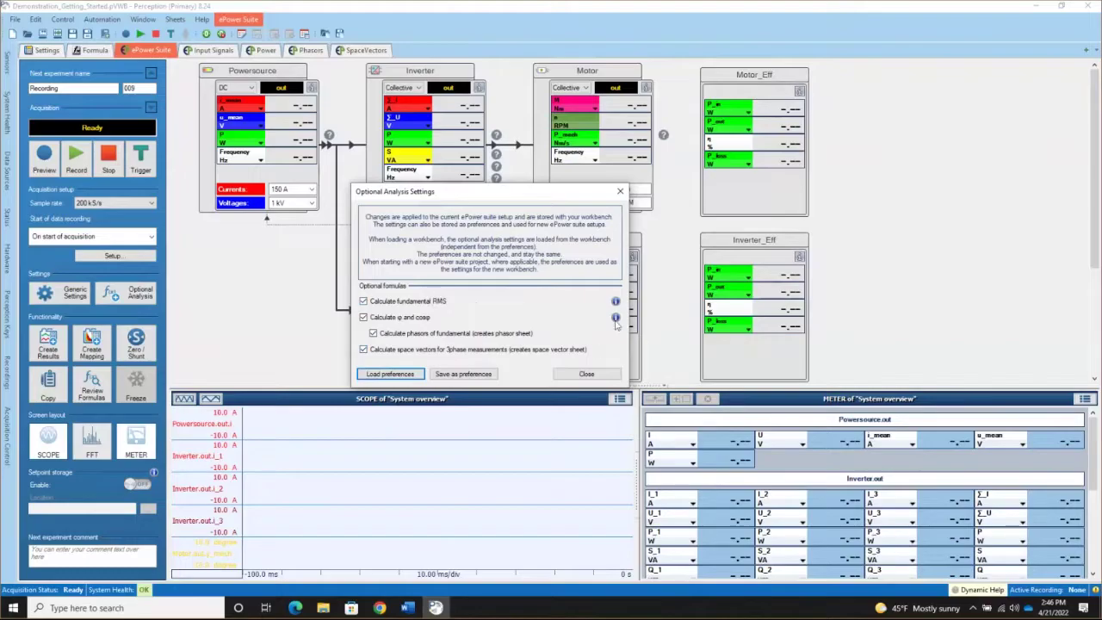
pyautogui.moveTo(616, 320)
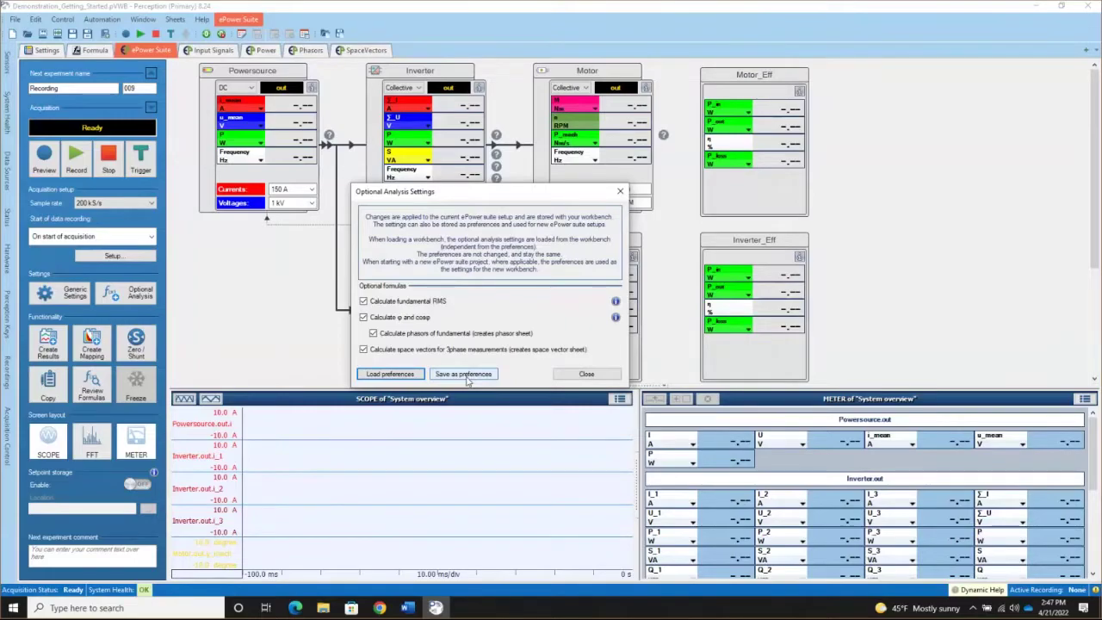
pyautogui.click(594, 376)
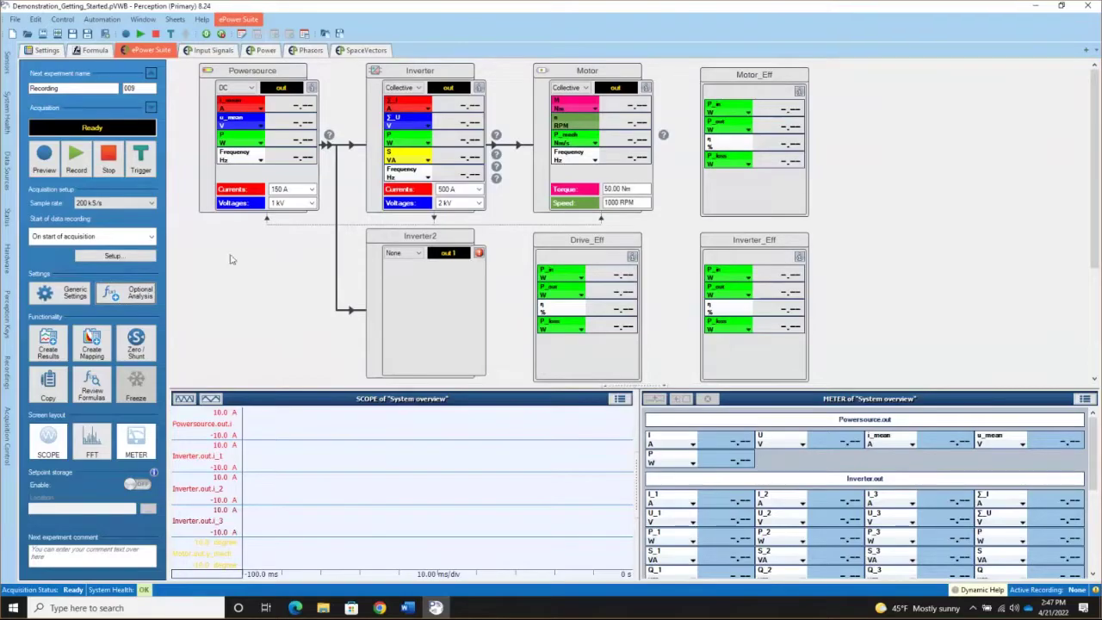
# Check the sheet manager's load and removal choices and the startup default options for the Settings sheet.
pyautogui.click(42, 50)
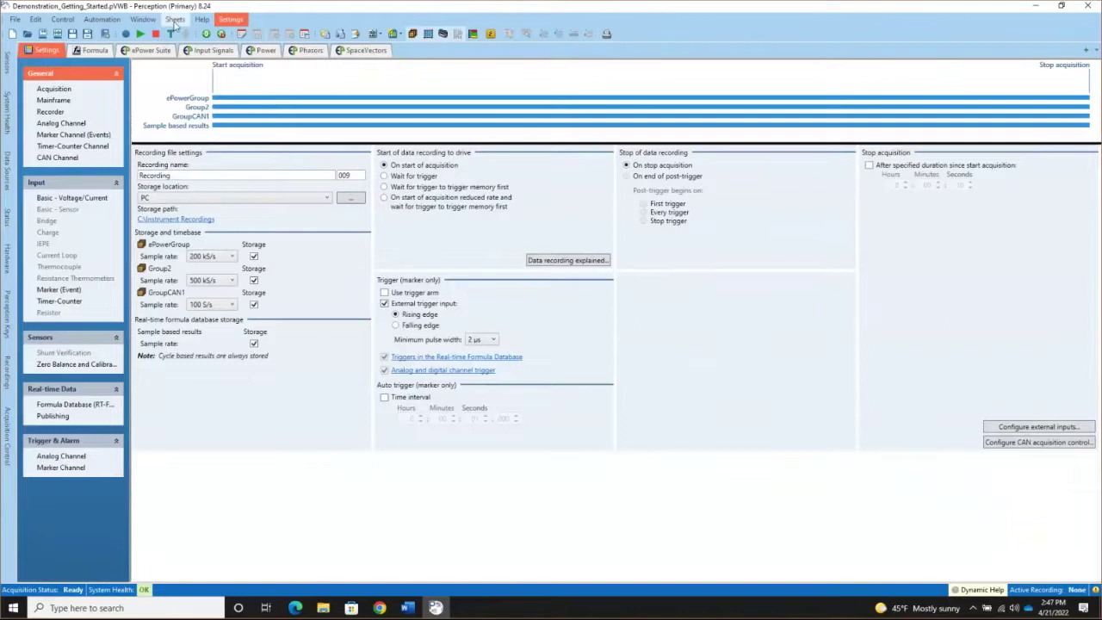
pyautogui.click(174, 20)
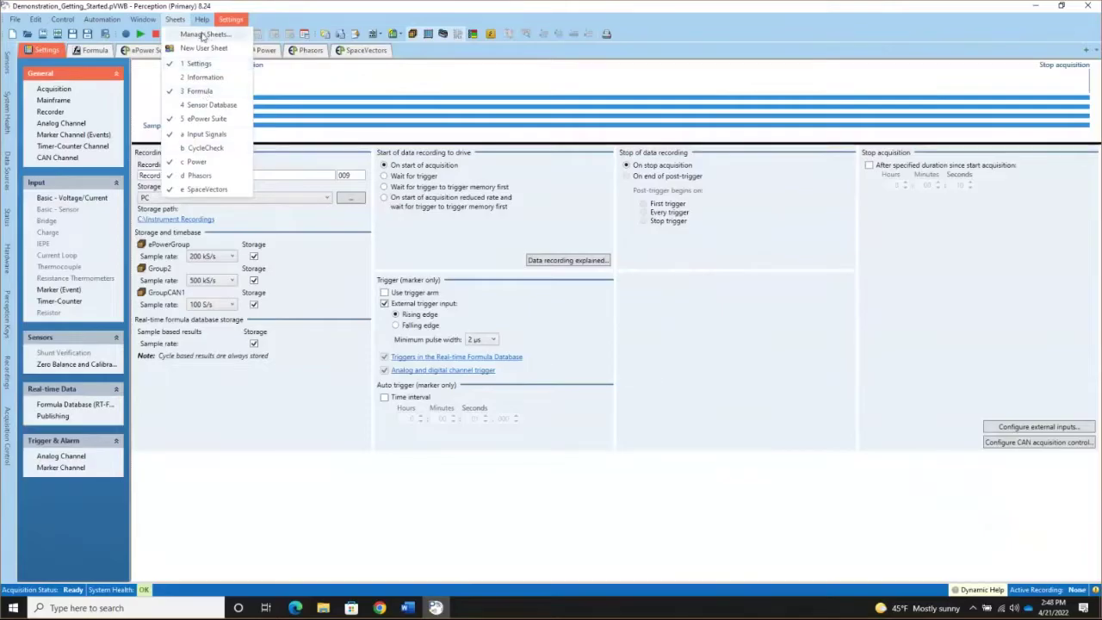
pyautogui.click(203, 34)
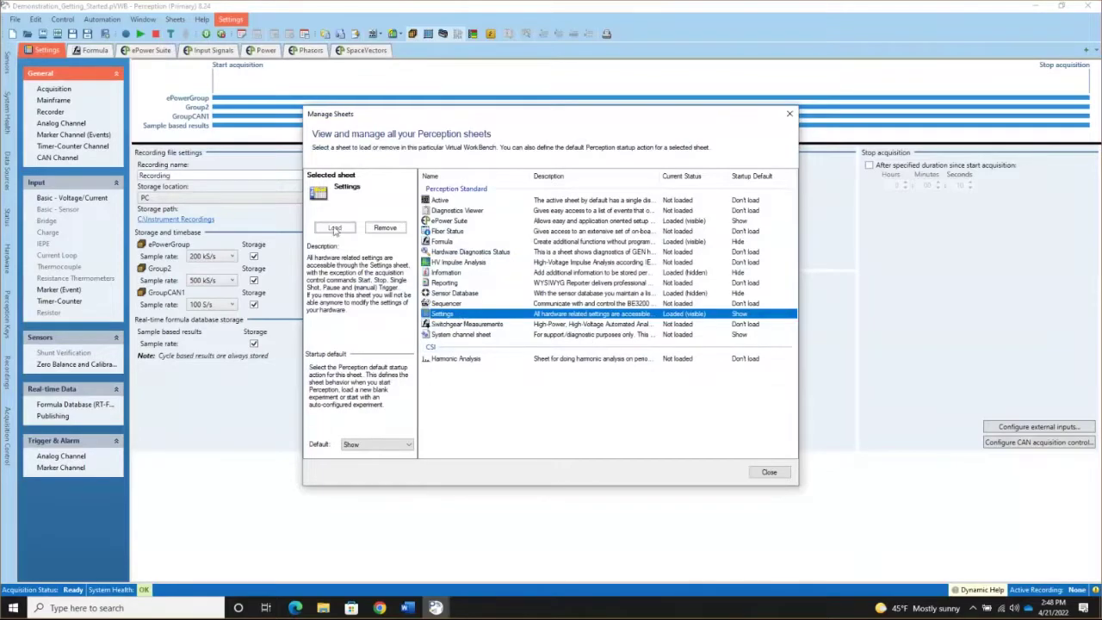
pyautogui.click(409, 445)
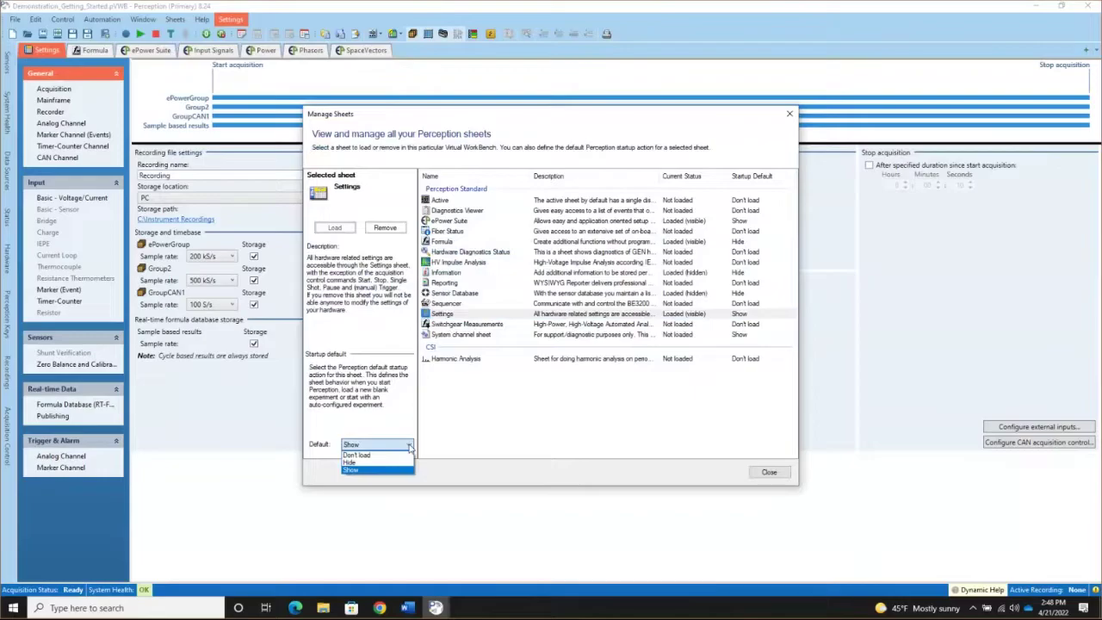
pyautogui.click(495, 437)
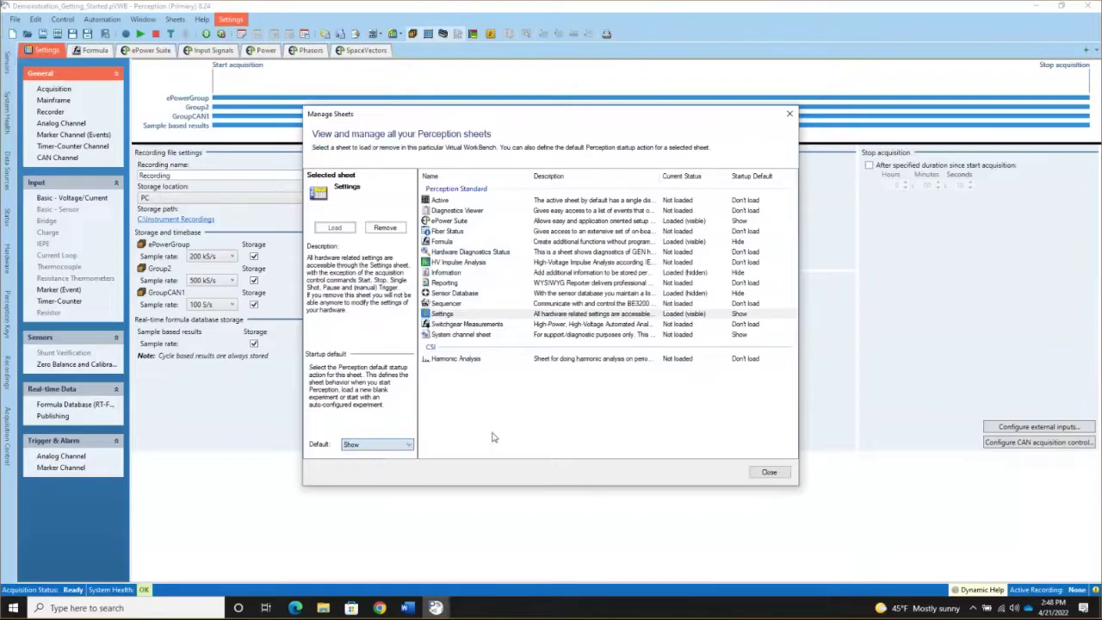
pyautogui.click(769, 471)
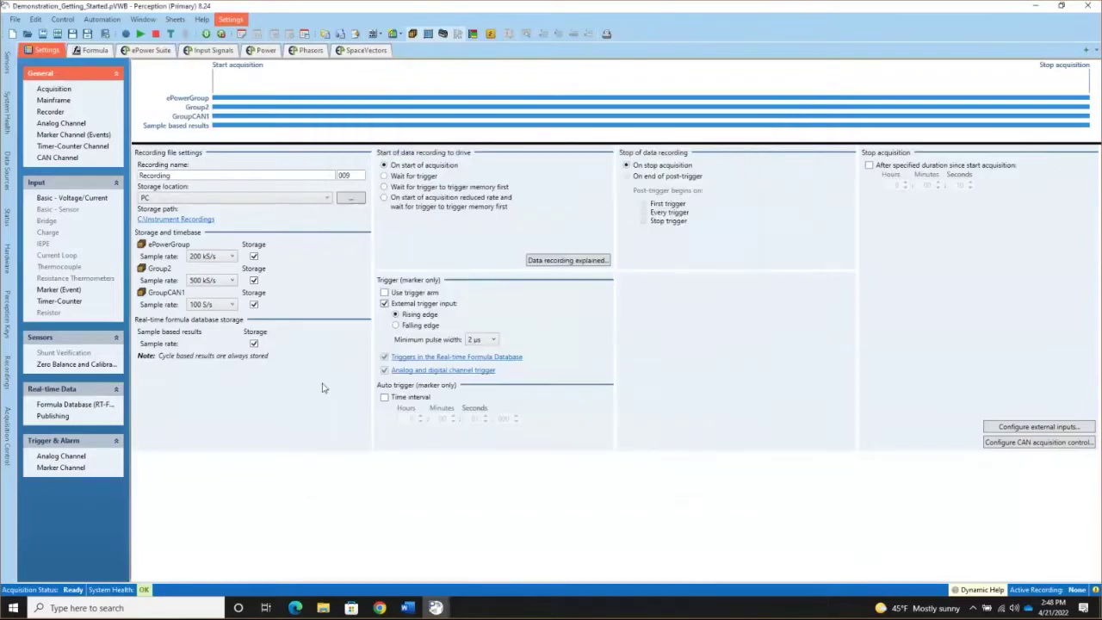
# View the start of the real-time formula database and check the Powersource component's name and output connector in its ePower Suite setup.
pyautogui.click(77, 405)
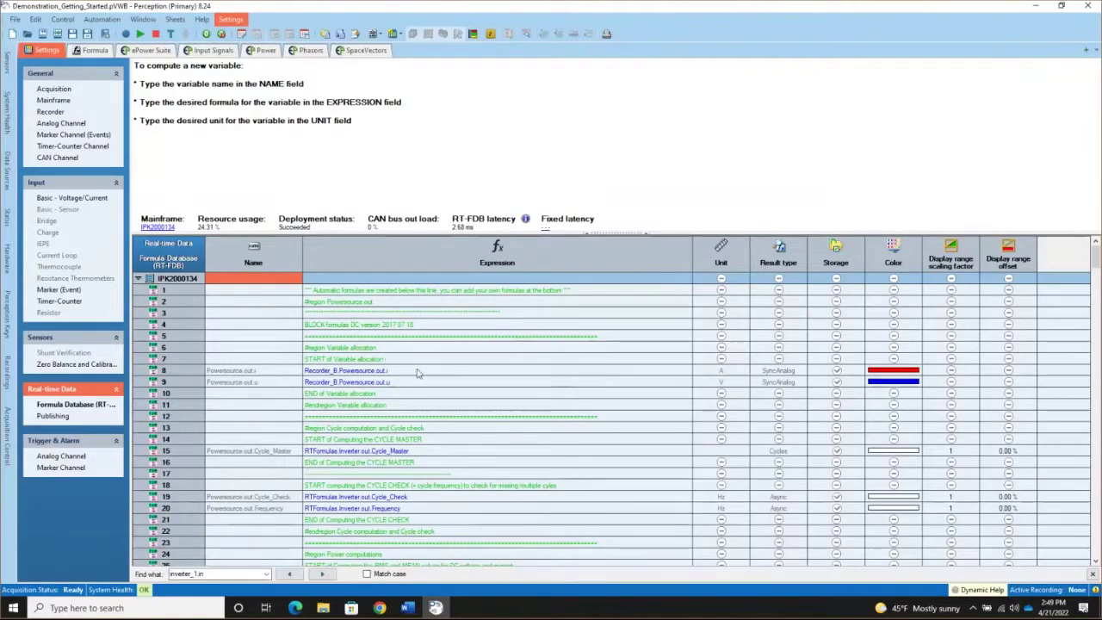
pyautogui.scroll(-1, 417, 371)
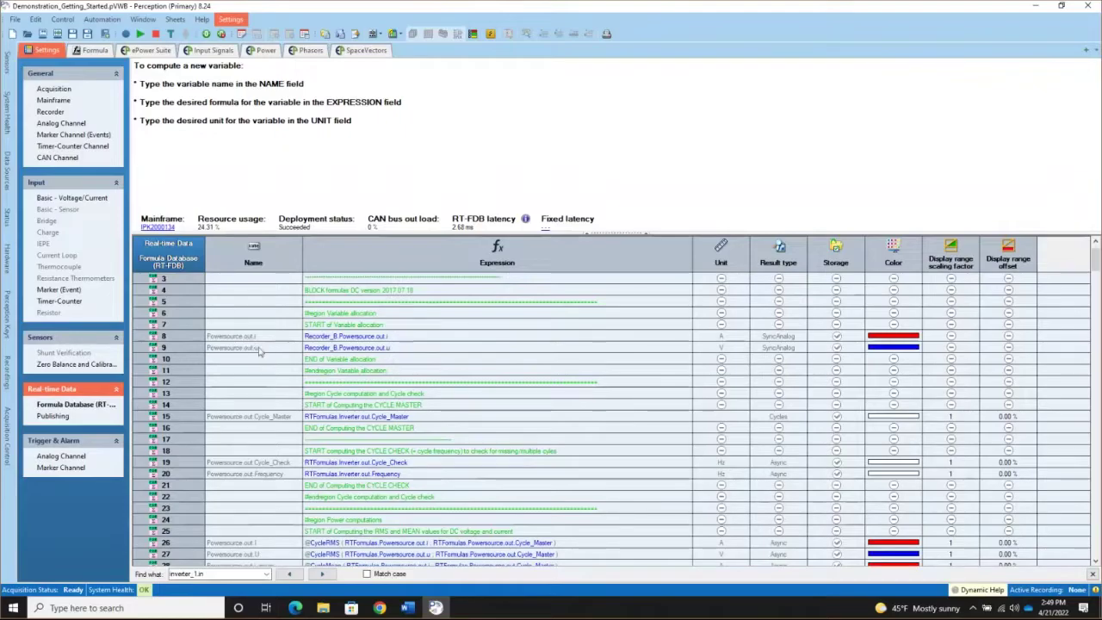
pyautogui.click(150, 50)
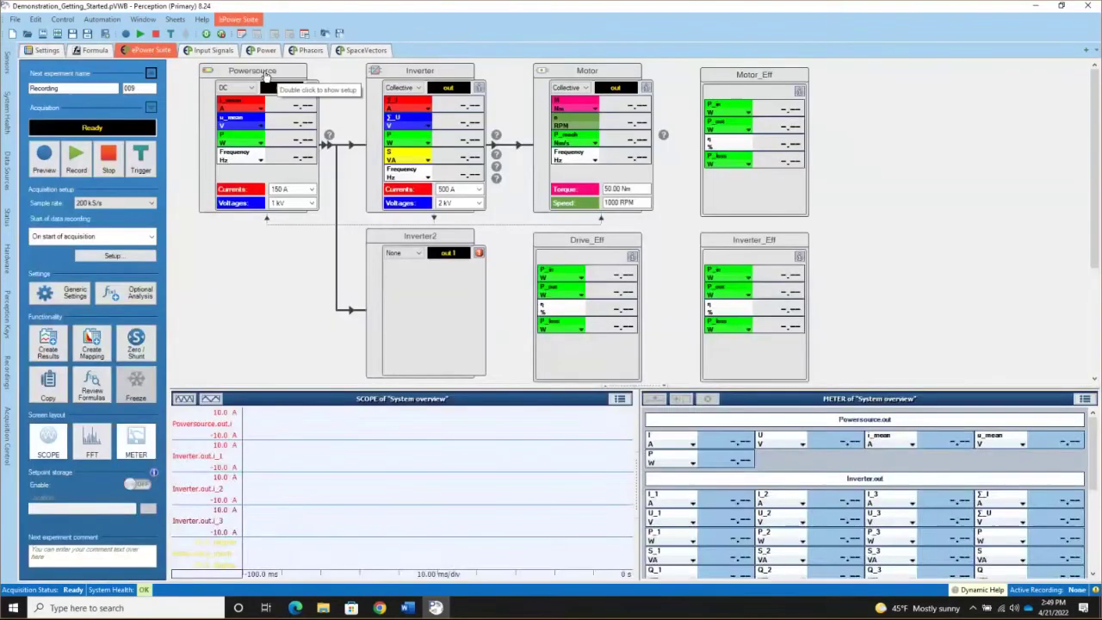
pyautogui.click(266, 75)
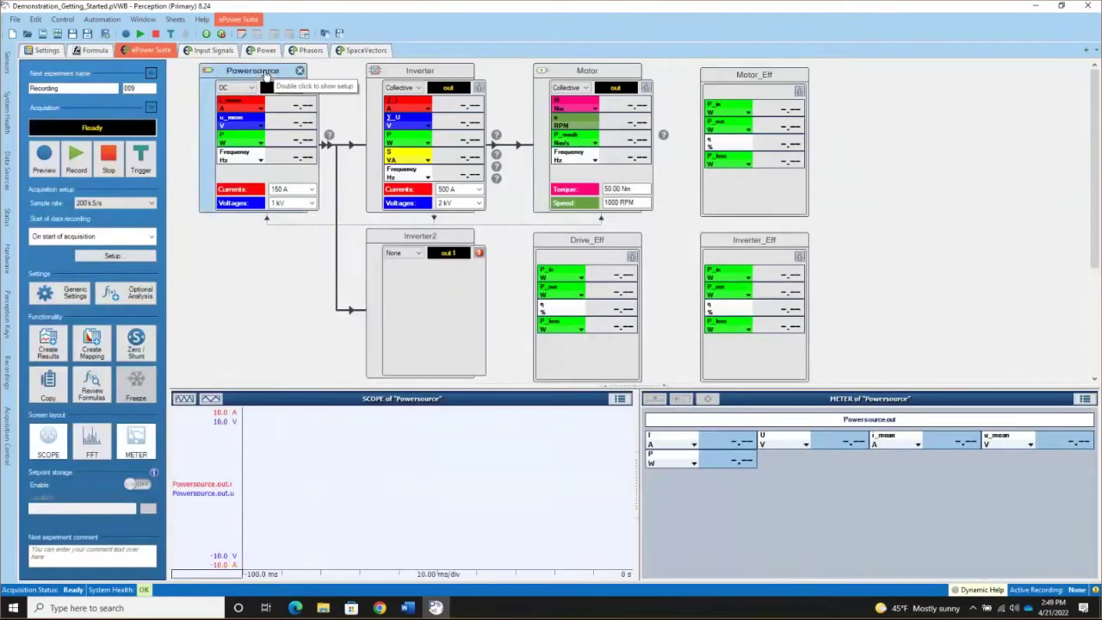
pyautogui.doubleClick(266, 76)
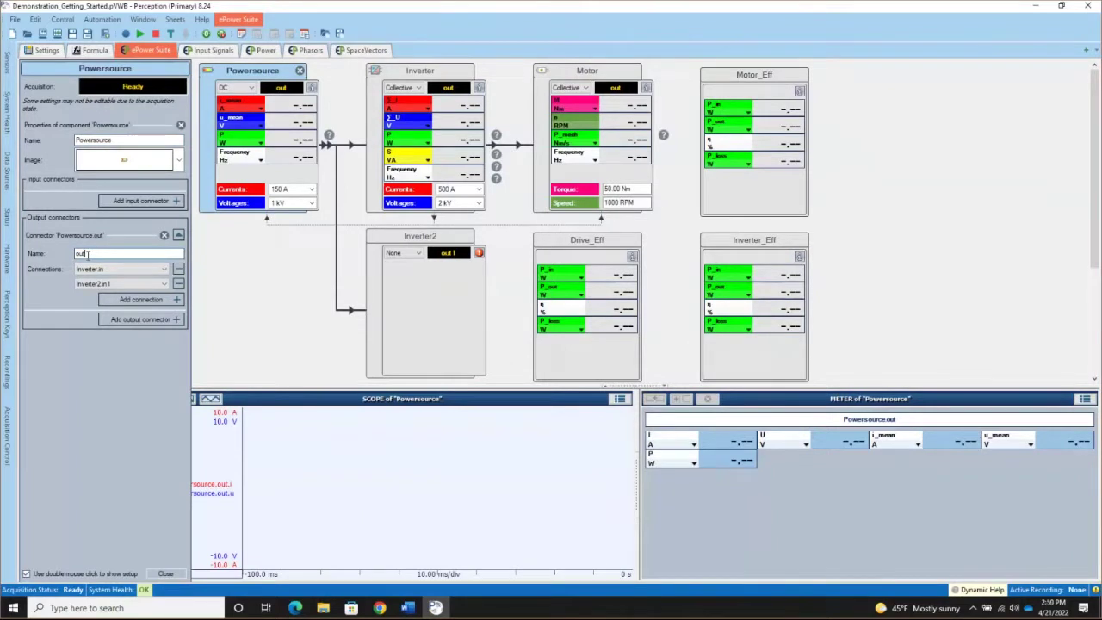
pyautogui.click(165, 573)
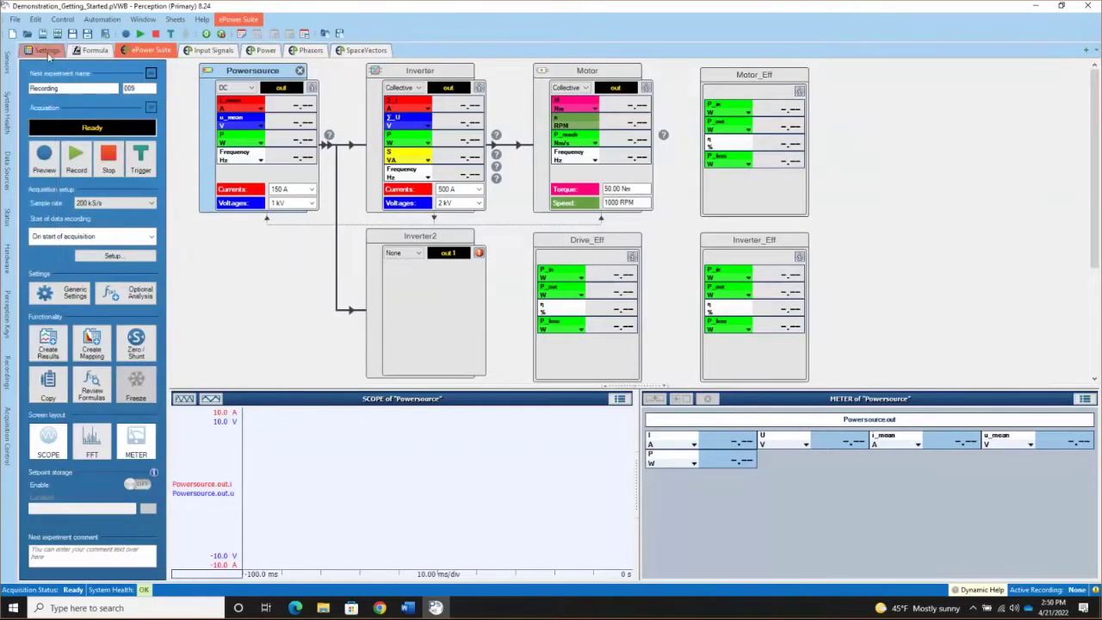
# Examine the Powersource formulas in the real-time formula database, from variable allocation and cycle check to RMS, mean and DC power.
pyautogui.click(47, 50)
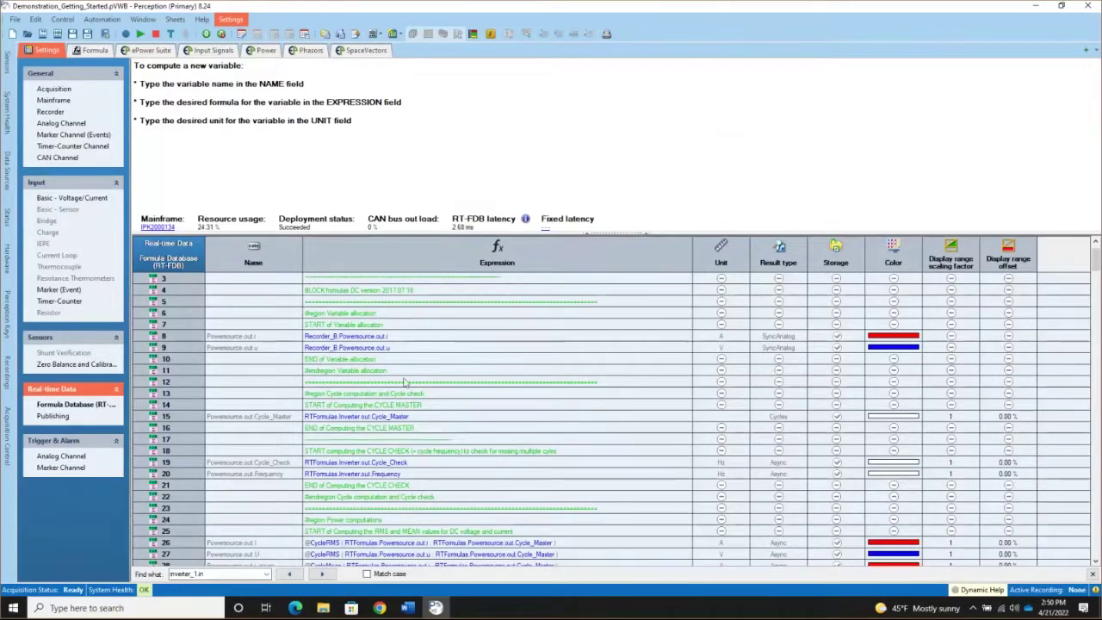
pyautogui.scroll(-1, 274, 420)
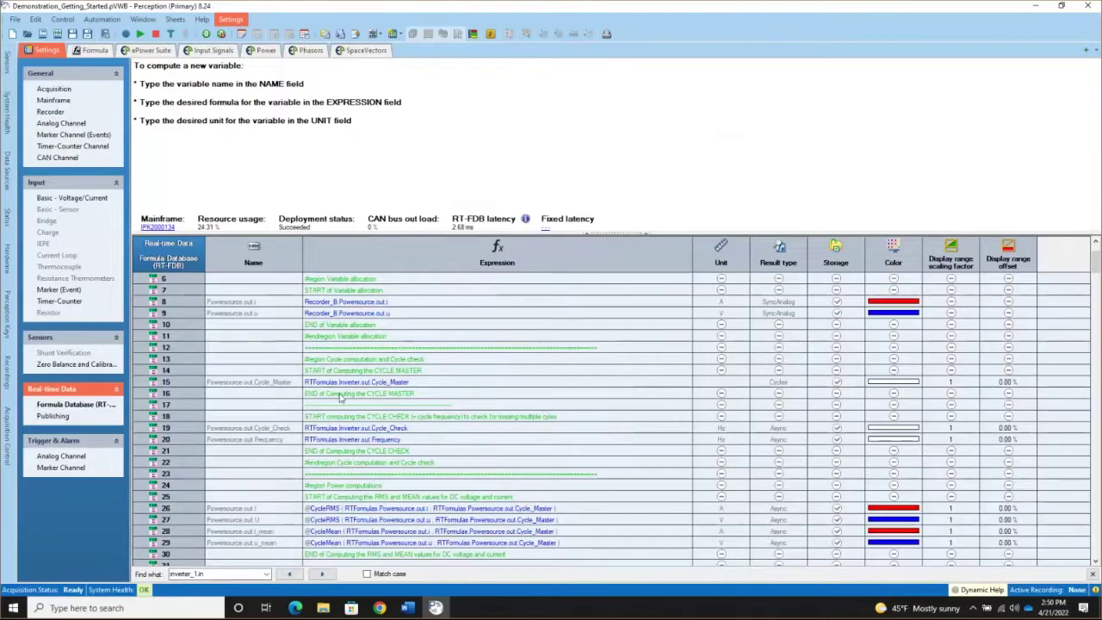
pyautogui.scroll(-1, 275, 413)
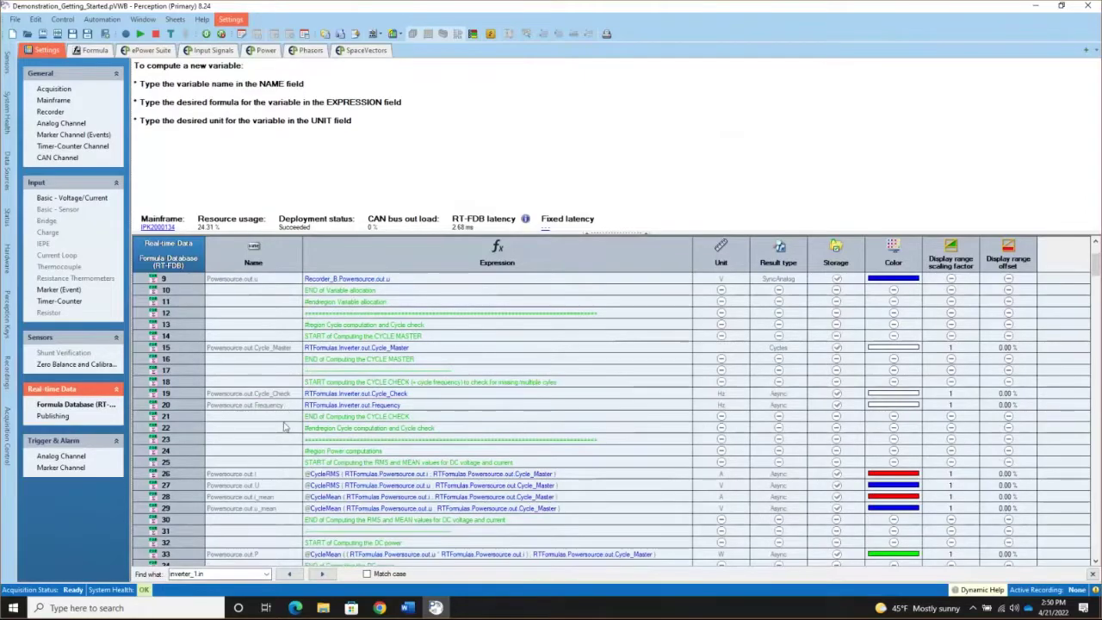
pyautogui.scroll(-1, 284, 427)
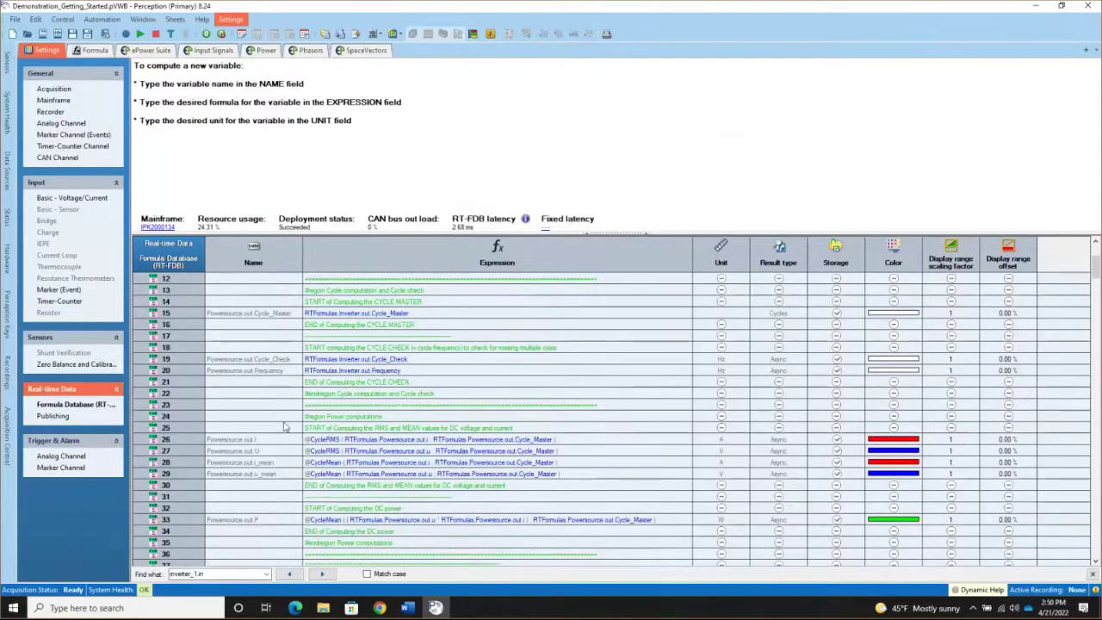
pyautogui.scroll(-1, 285, 427)
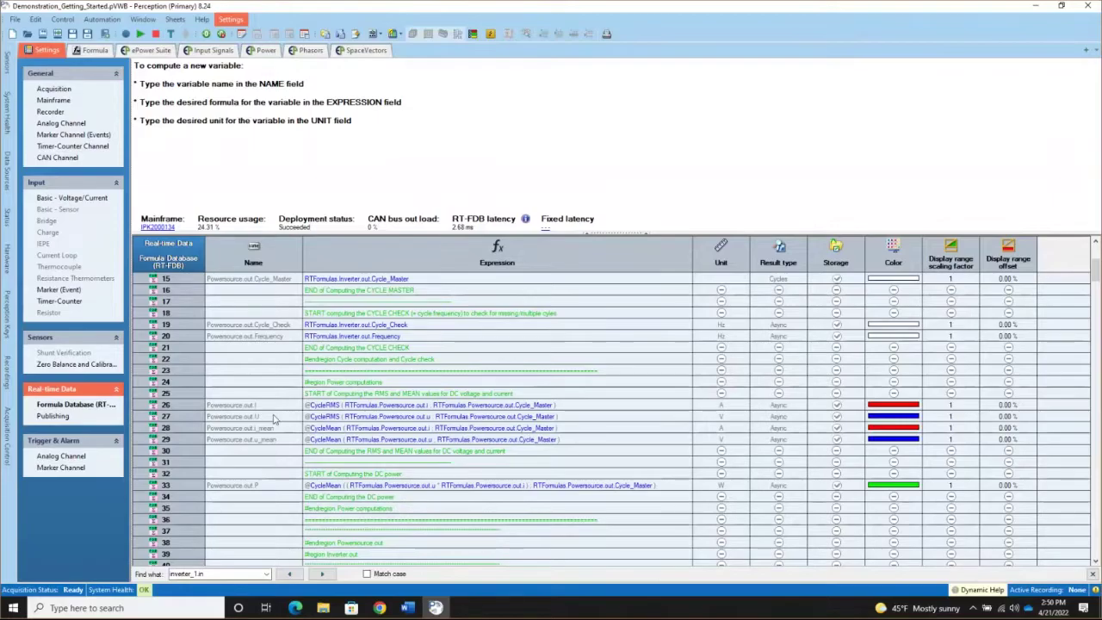
pyautogui.scroll(2, 274, 419)
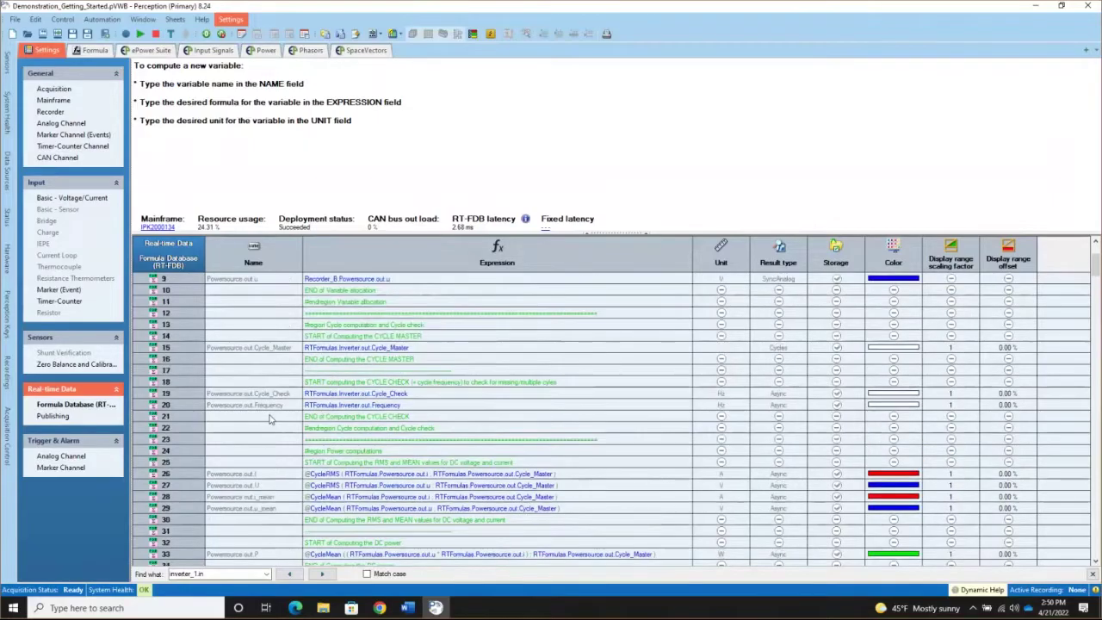
pyautogui.scroll(1, 270, 419)
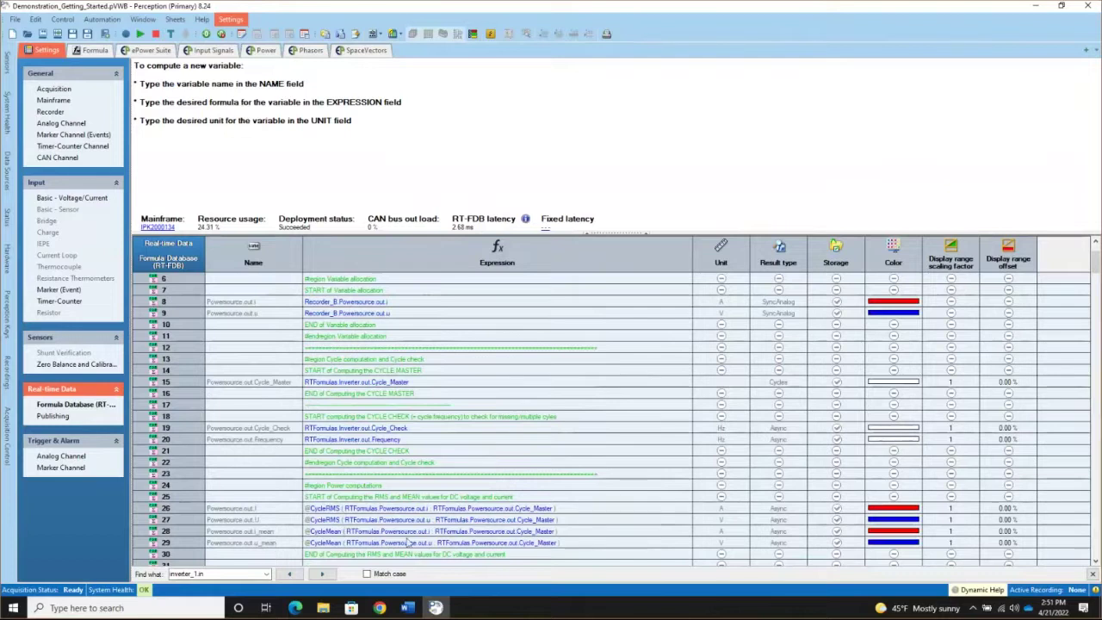
pyautogui.scroll(-4, 283, 514)
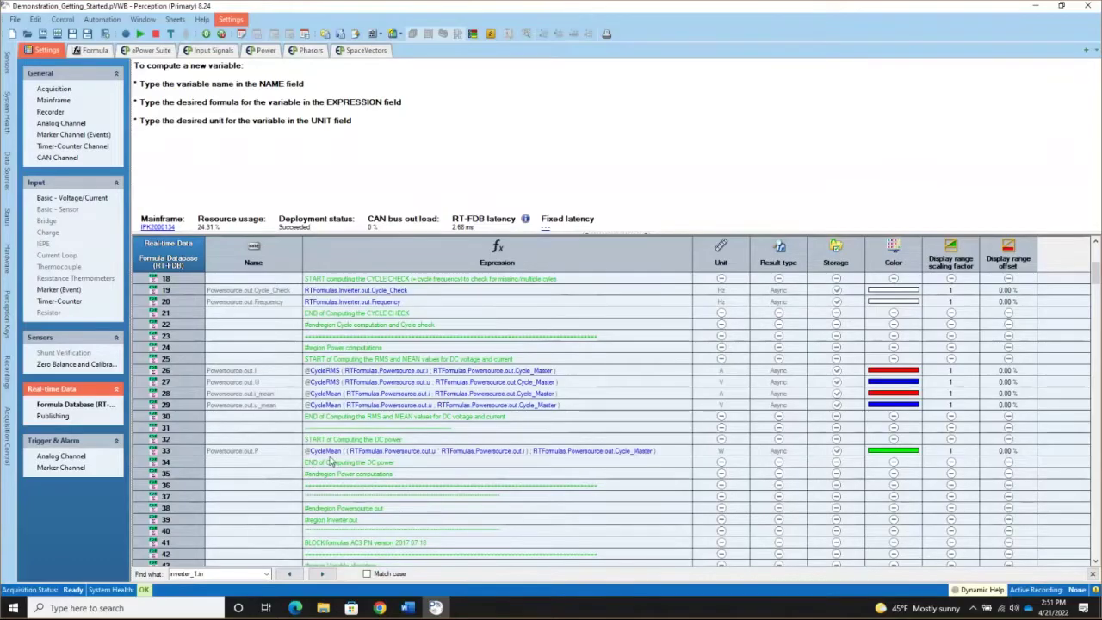
# Examine the Inverter formulas for variable allocation, cycle parameters, cycle detection, and true RMS currents and voltages.
pyautogui.scroll(-2, 244, 472)
pyautogui.scroll(-5, 244, 473)
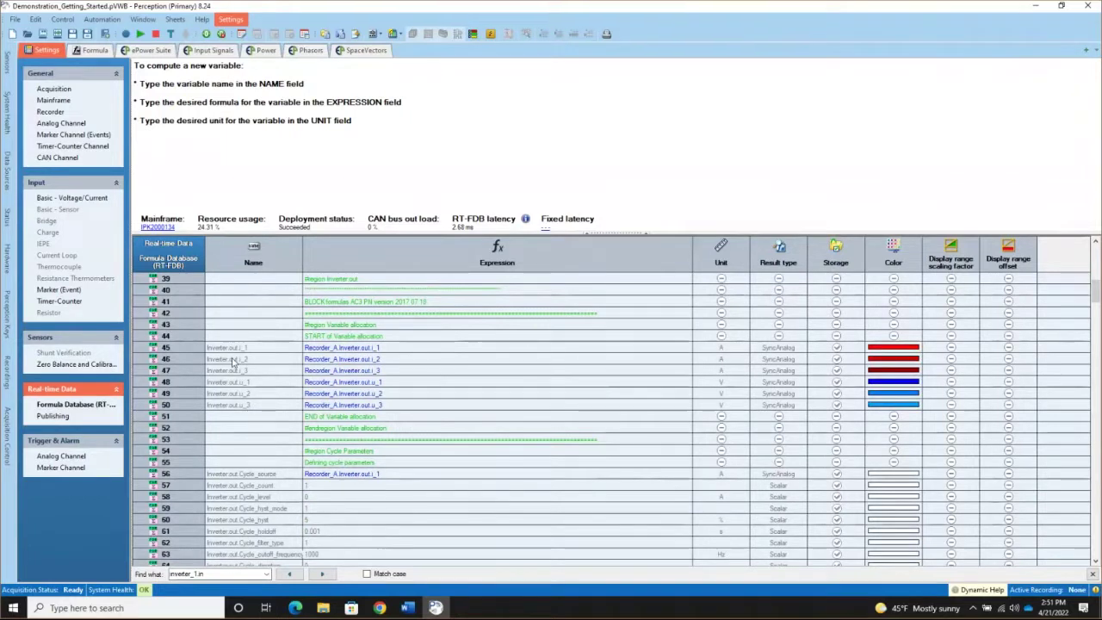
pyautogui.scroll(-3, 273, 388)
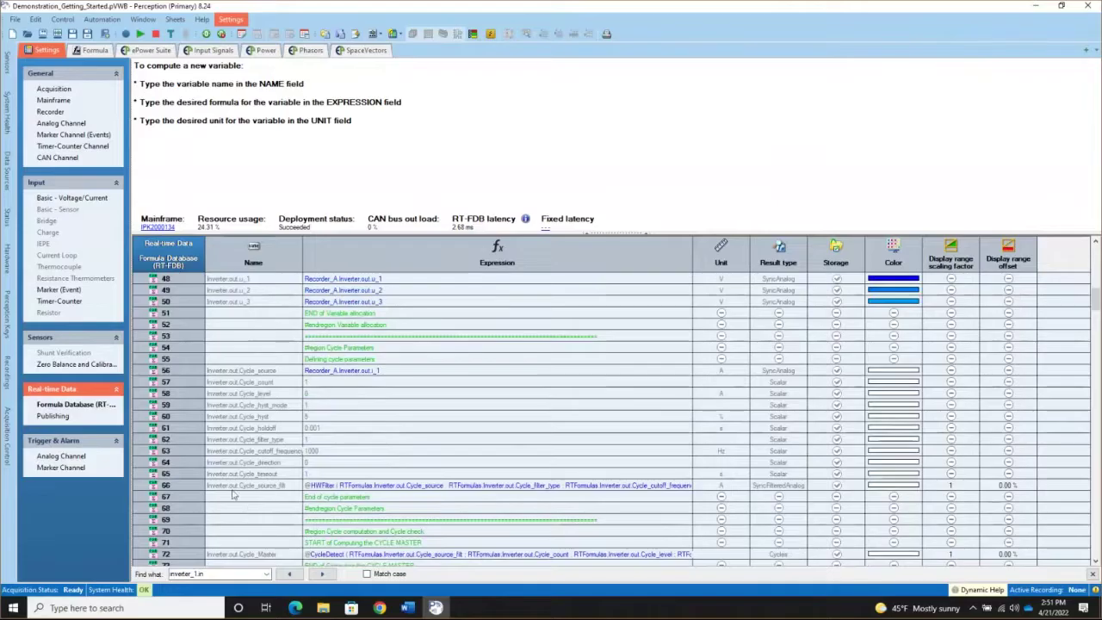
pyautogui.scroll(-1, 231, 493)
pyautogui.scroll(-4, 232, 493)
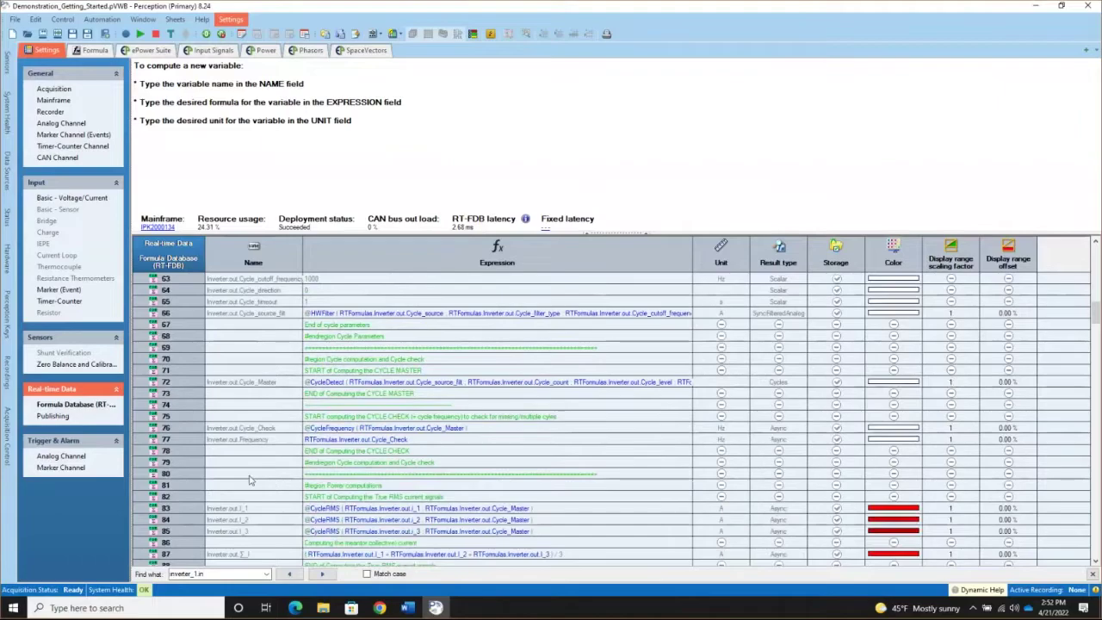
pyautogui.scroll(-4, 249, 480)
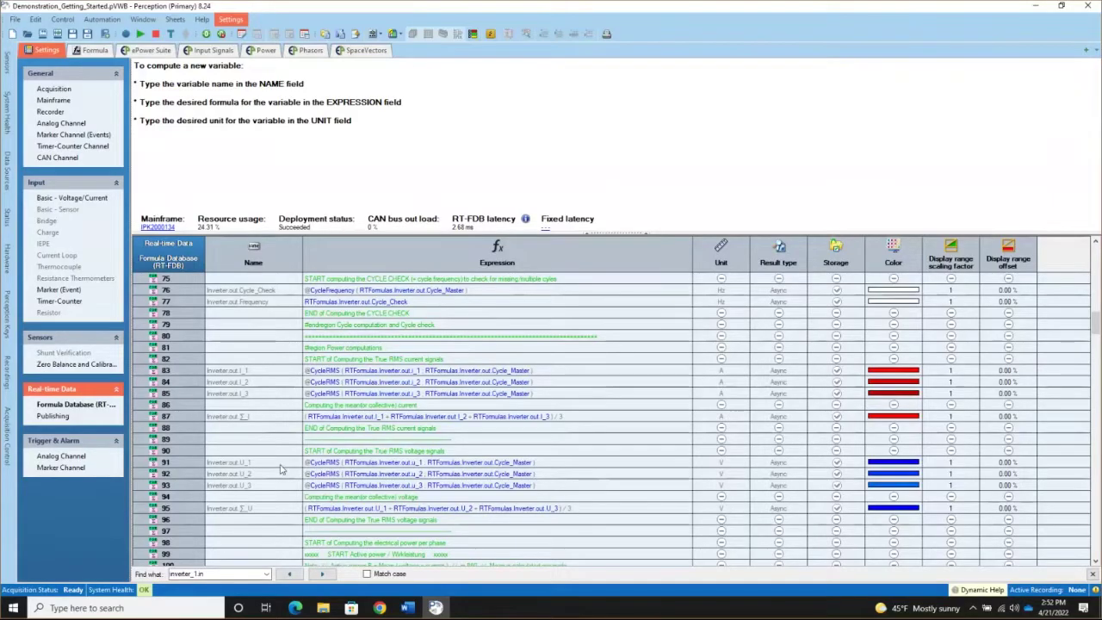
# Examine the Inverter's power formulas in the real-time formula database, covering active, apparent and reactive power and power factor.
pyautogui.scroll(-2, 279, 469)
pyautogui.scroll(-5, 280, 468)
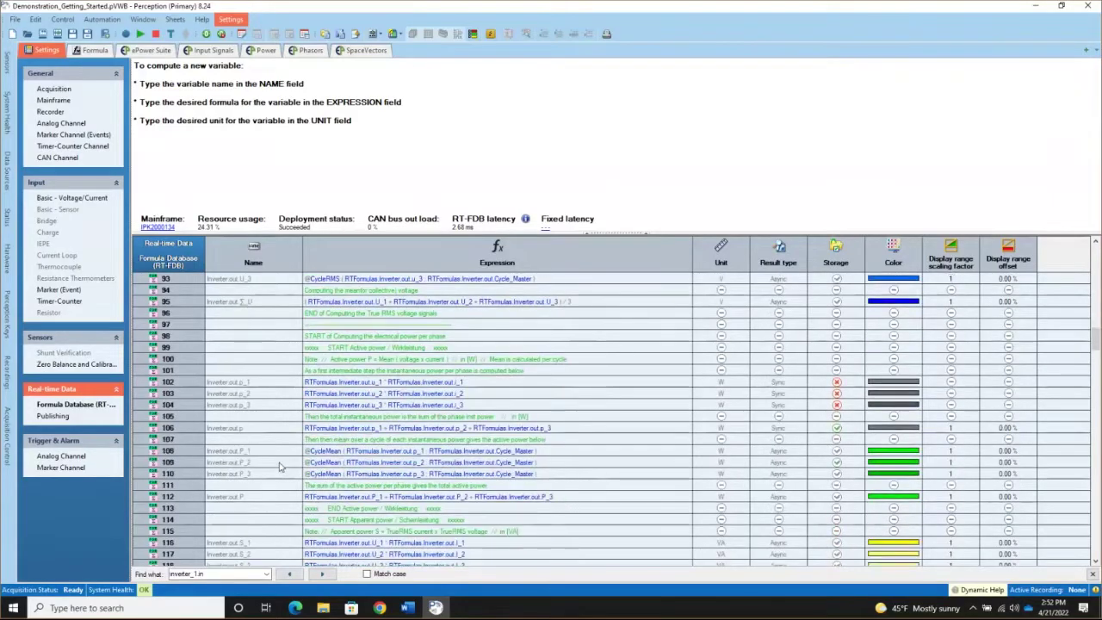
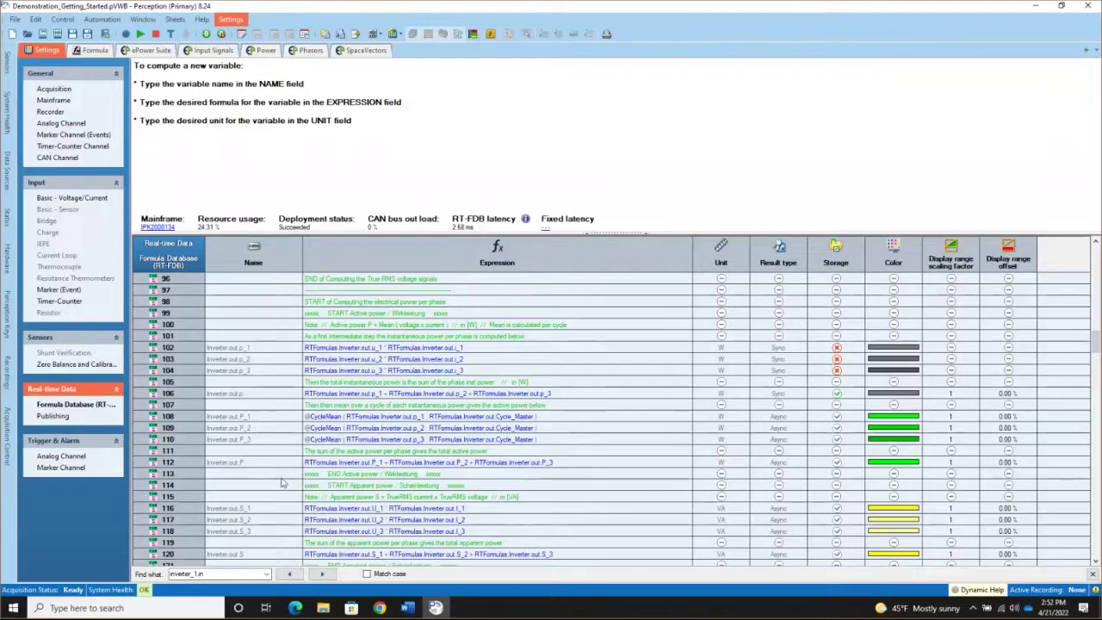
pyautogui.scroll(-4, 282, 483)
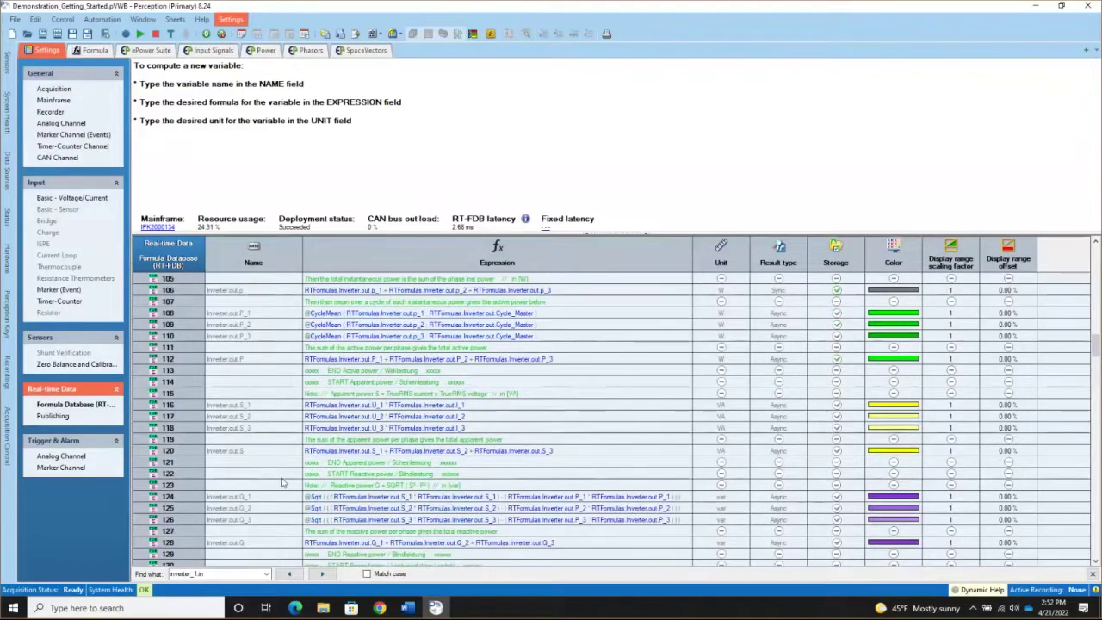
pyautogui.scroll(-1, 282, 483)
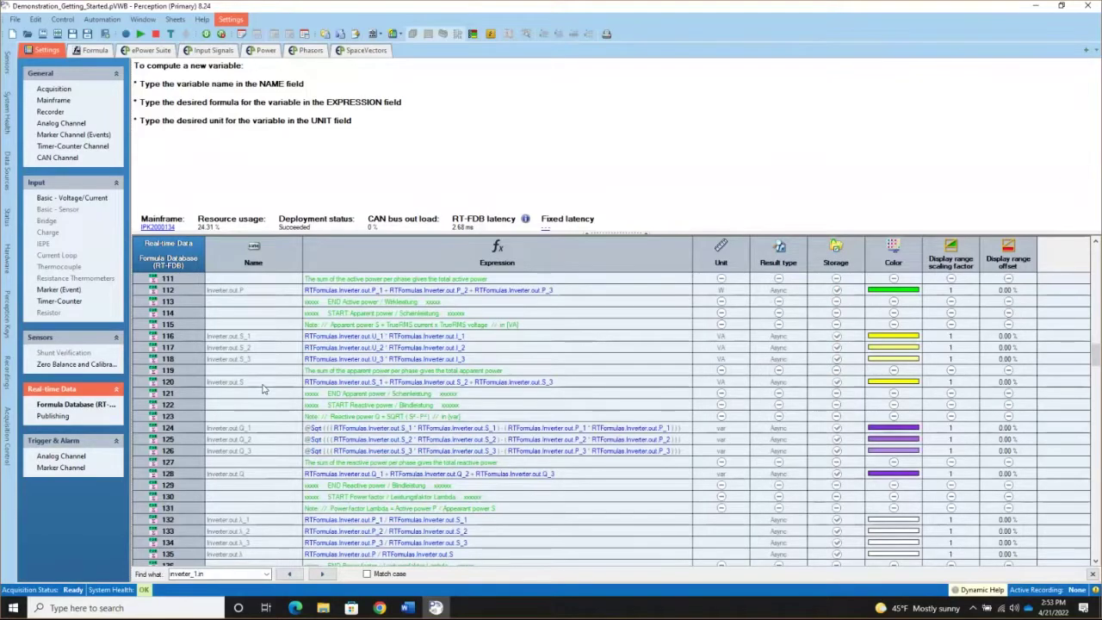
pyautogui.scroll(-2, 263, 389)
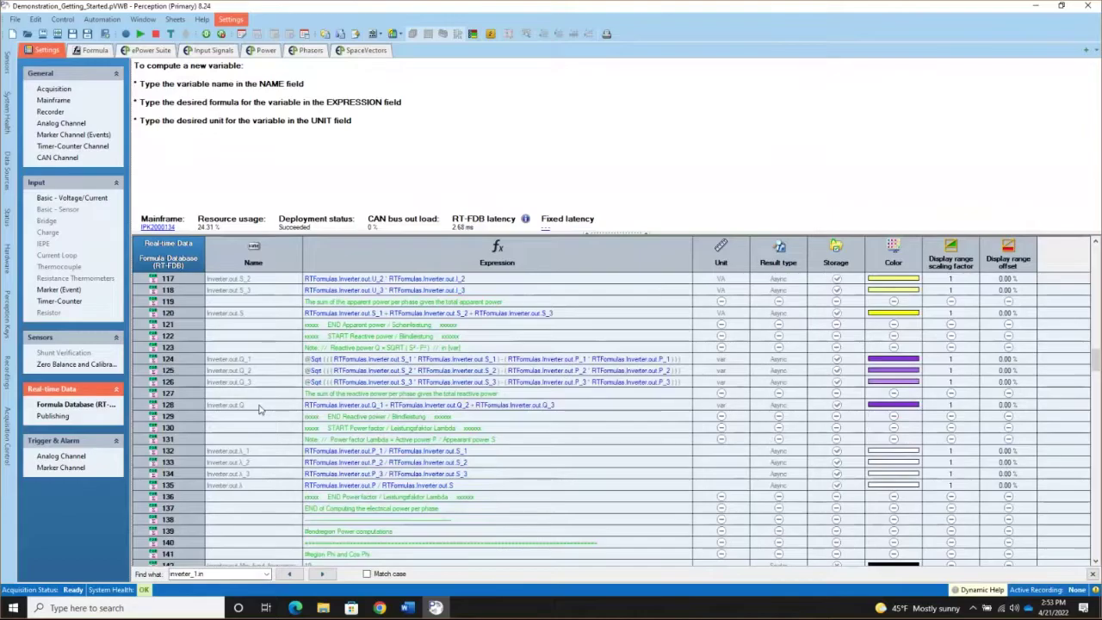
pyautogui.scroll(-1, 260, 409)
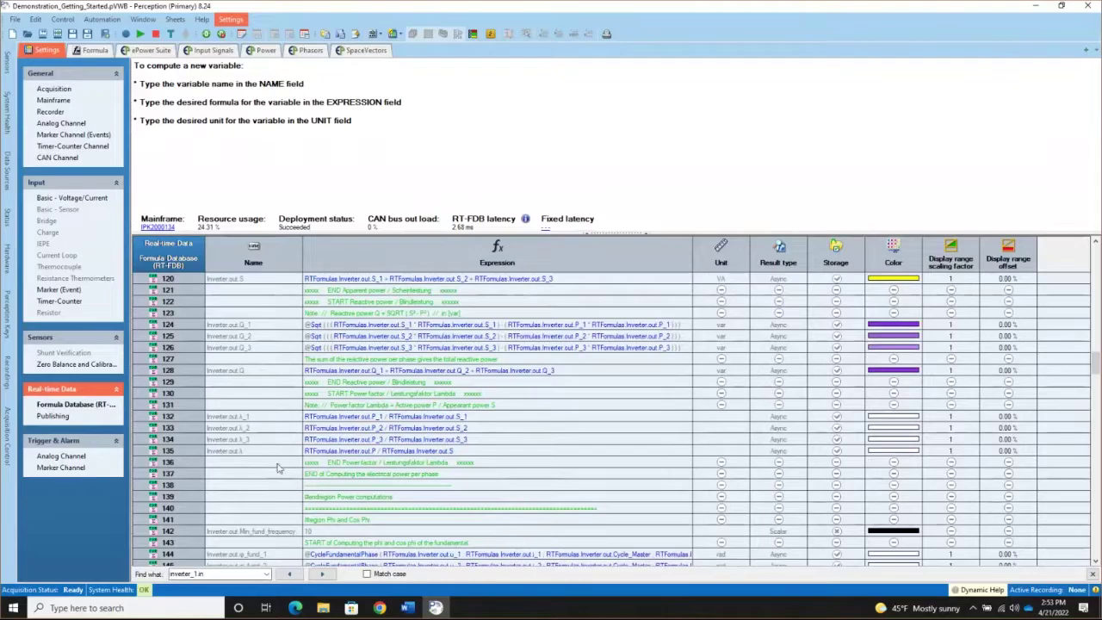
# Examine the Inverter's fundamental formulas for phase angle, cosine phi, angles to u1 and RMS, plus its space vector formulas.
pyautogui.scroll(-3, 277, 467)
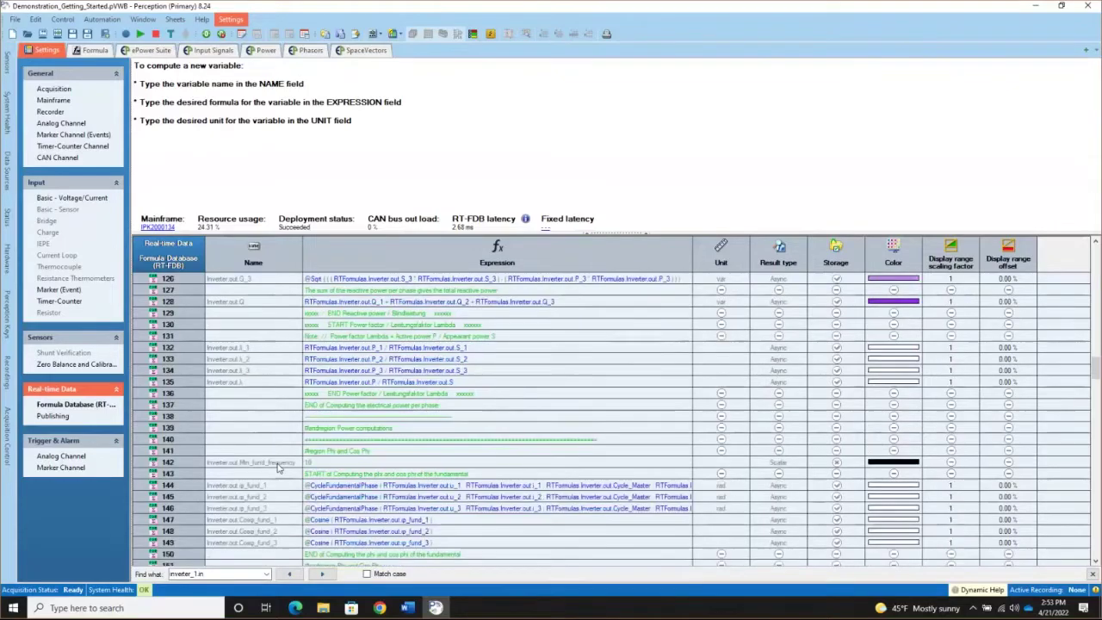
pyautogui.scroll(-2, 277, 467)
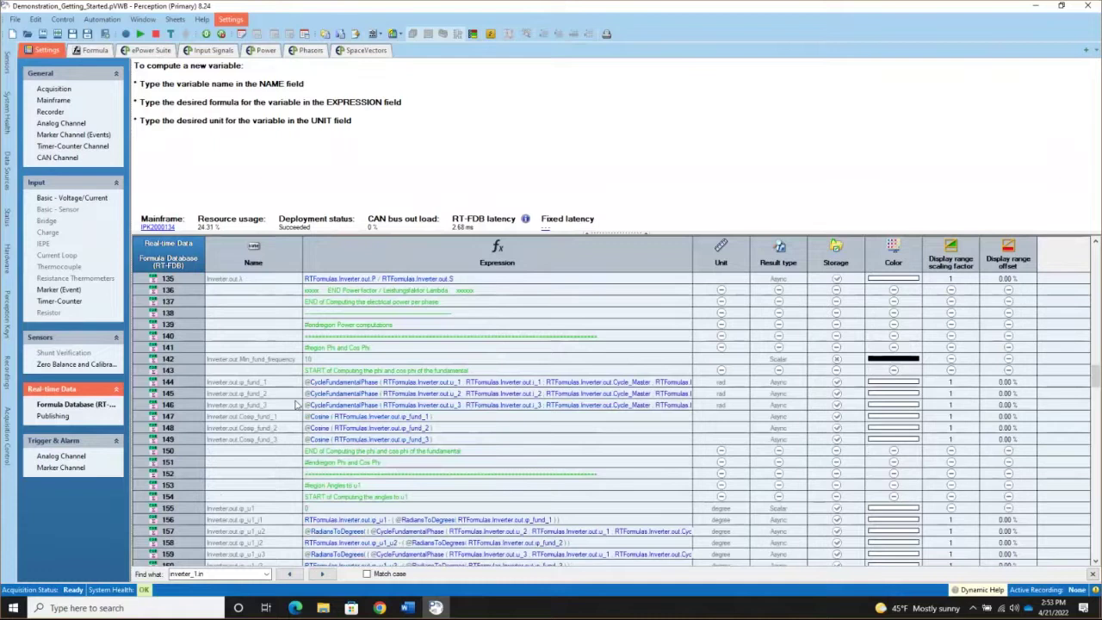
pyautogui.scroll(-3, 295, 403)
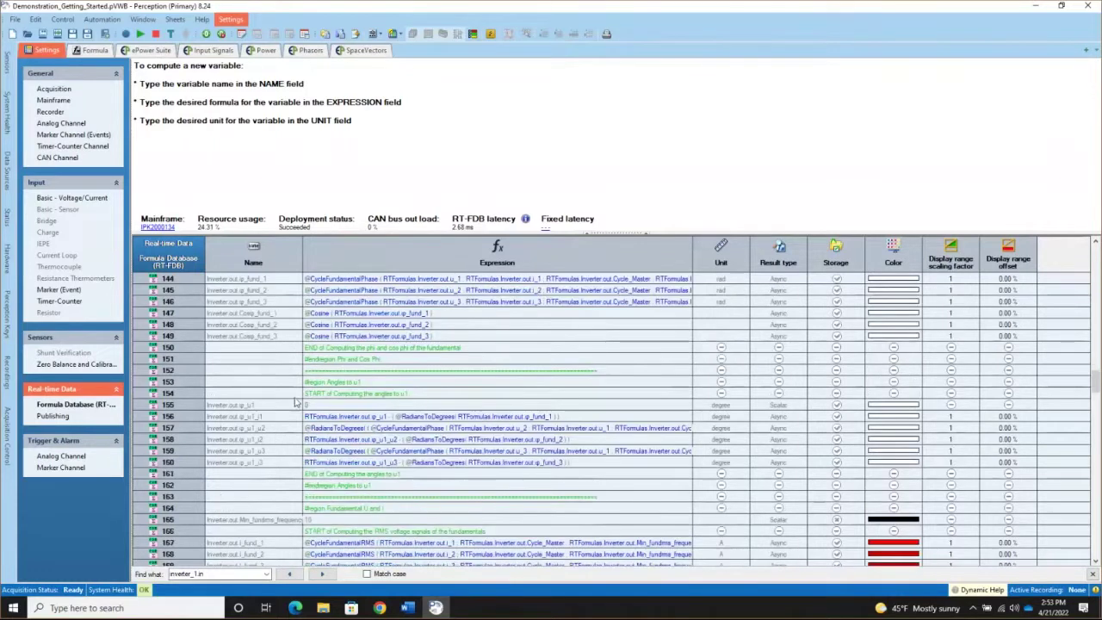
pyautogui.scroll(-8, 295, 402)
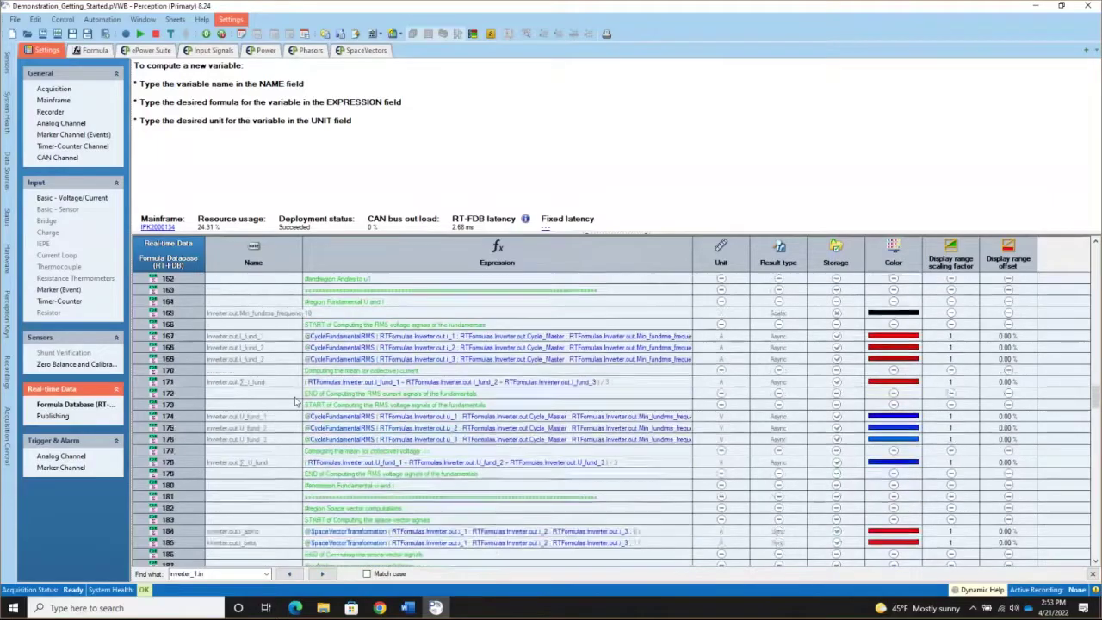
pyautogui.scroll(-2, 292, 403)
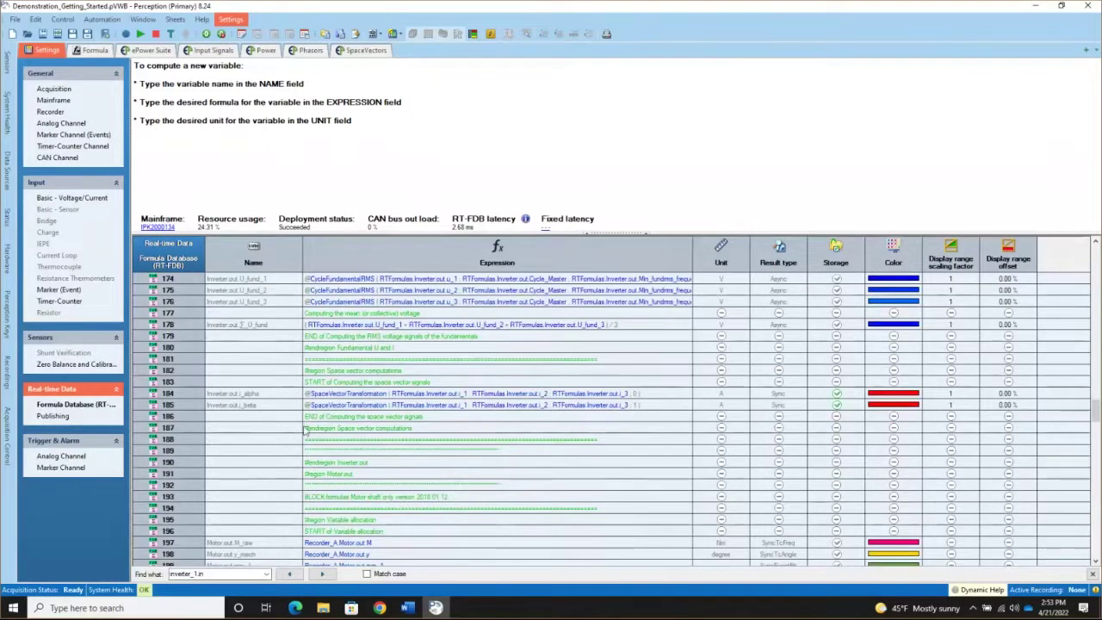
# Examine the Motor formulas for variable allocation, cycle check, instantaneous cycle, torque and speed, and mechanical power.
pyautogui.scroll(-5, 281, 442)
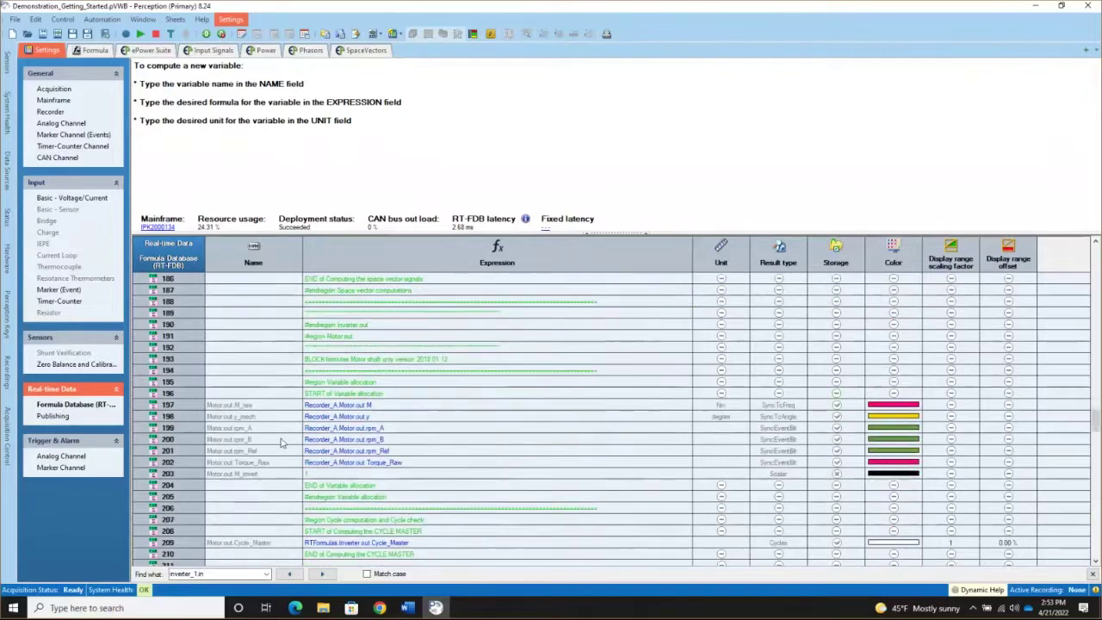
pyautogui.scroll(-1, 280, 442)
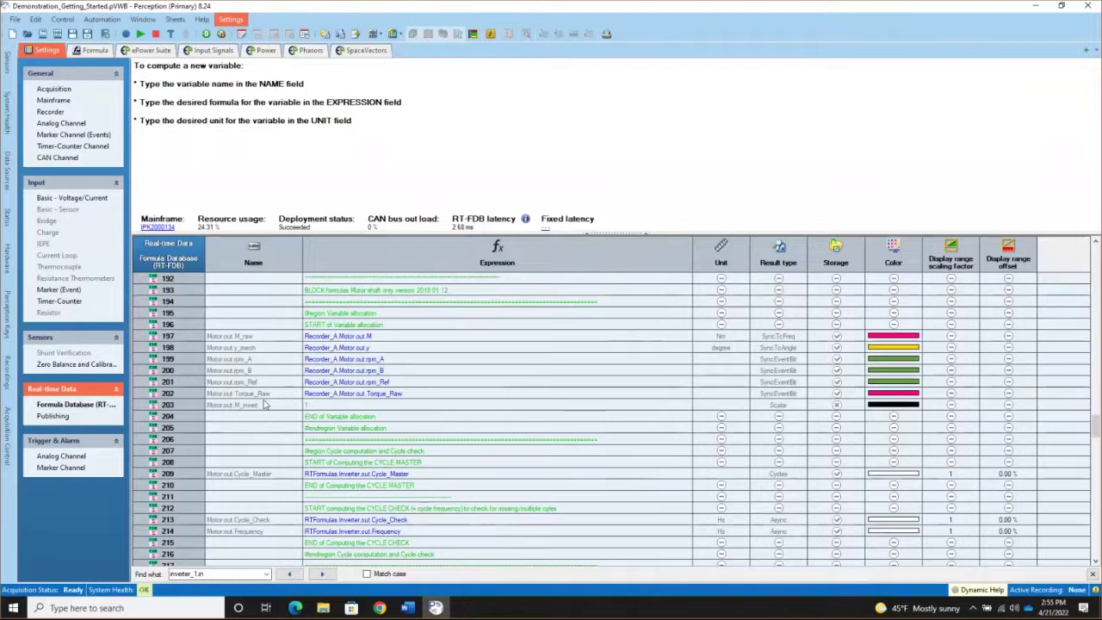
pyautogui.scroll(-3, 269, 405)
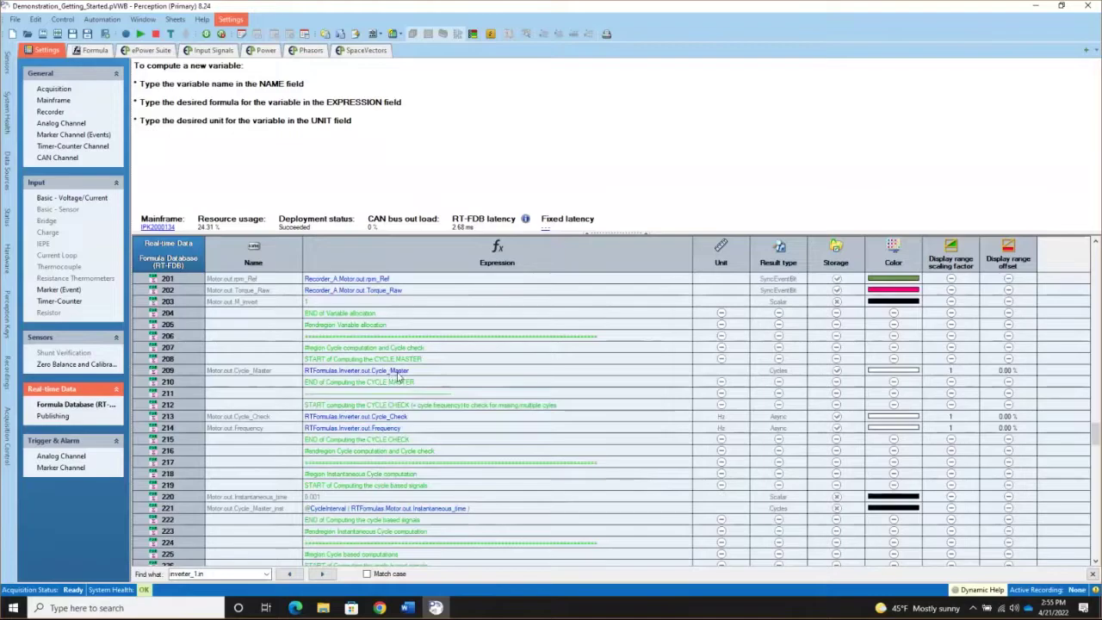
pyautogui.scroll(-1, 271, 436)
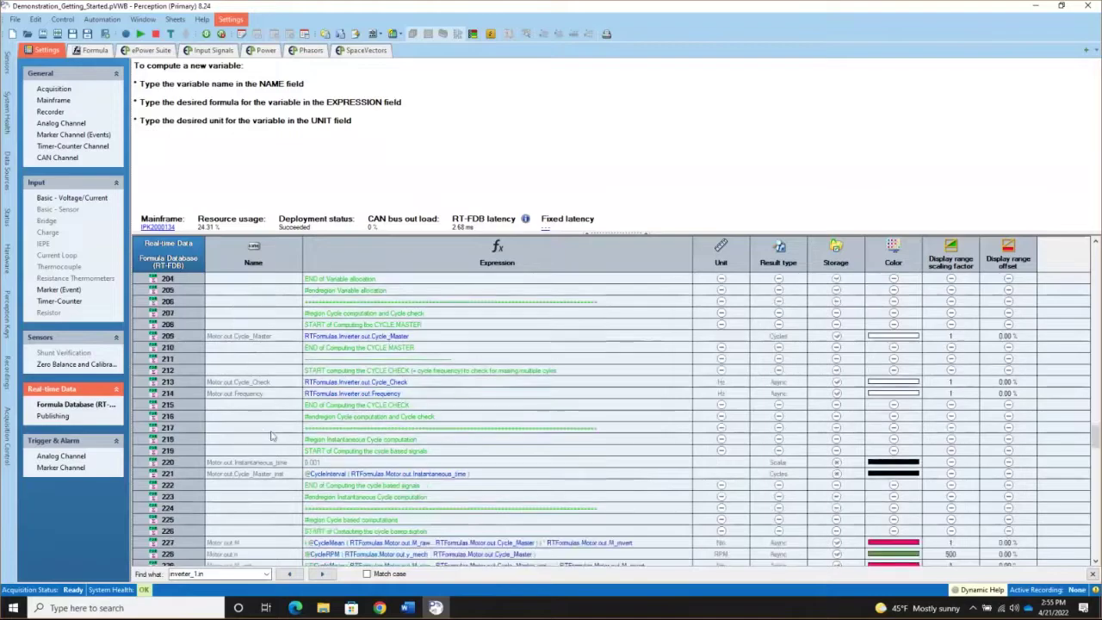
pyautogui.scroll(-2, 271, 437)
pyautogui.scroll(-1, 268, 422)
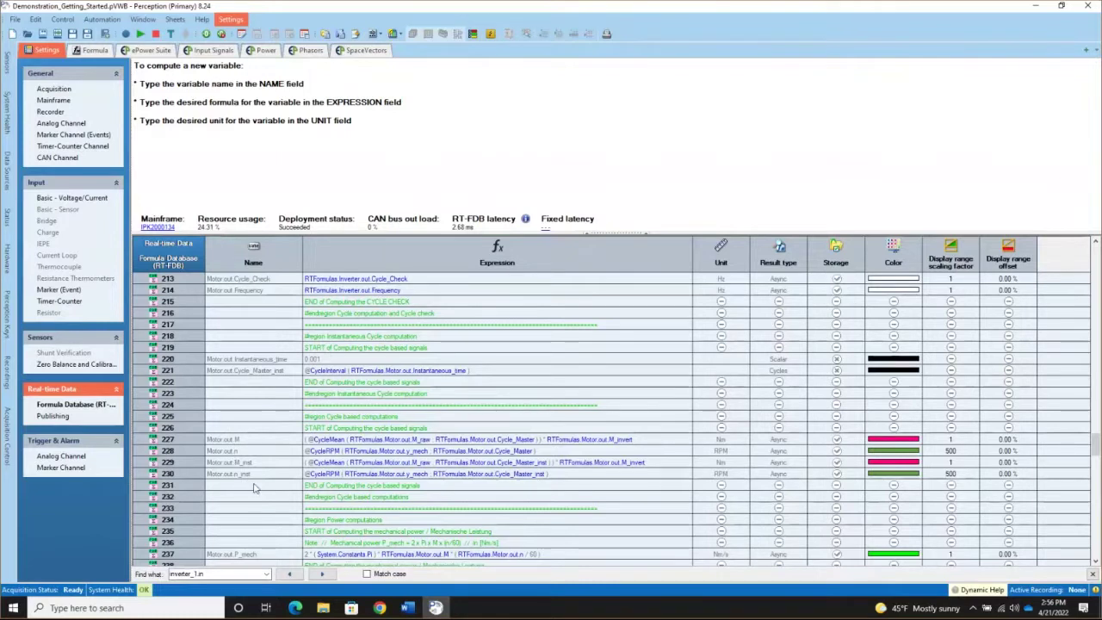
pyautogui.scroll(-3, 271, 477)
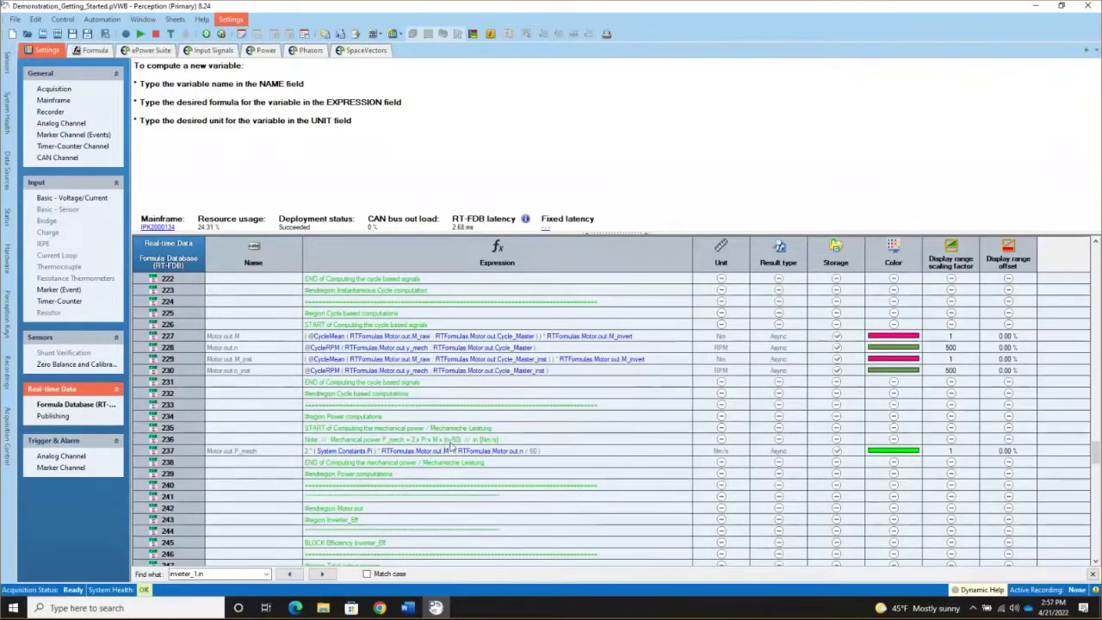
# Examine the efficiency and power loss formulas for Inverter_Eff, Motor_Eff and Drive_Eff through to the end of the automatic formulas.
pyautogui.scroll(-4, 275, 484)
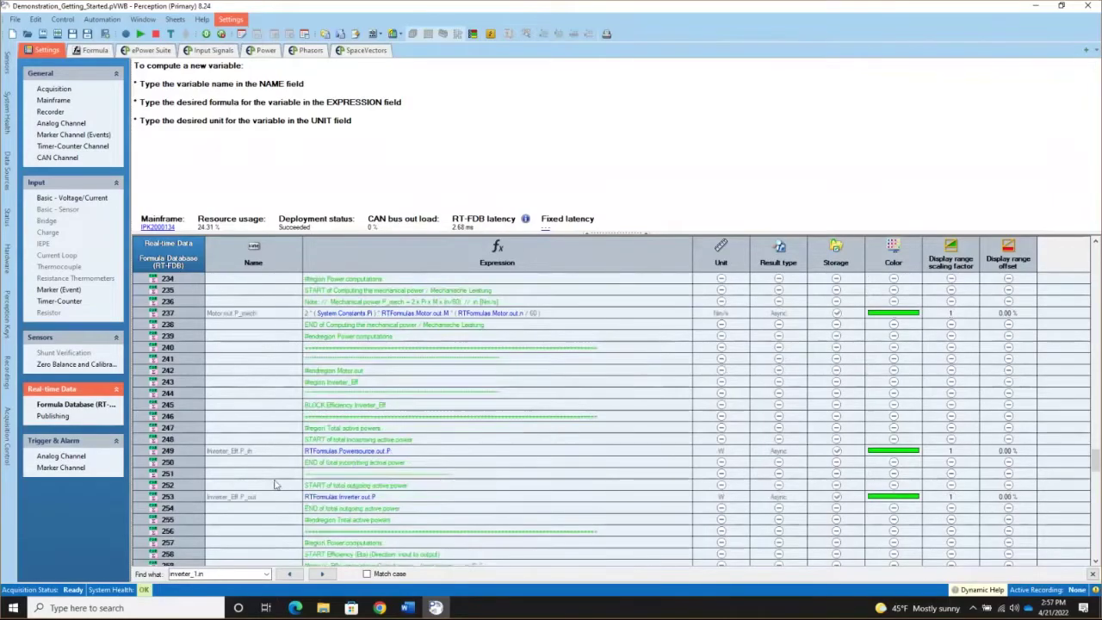
pyautogui.scroll(-2, 276, 484)
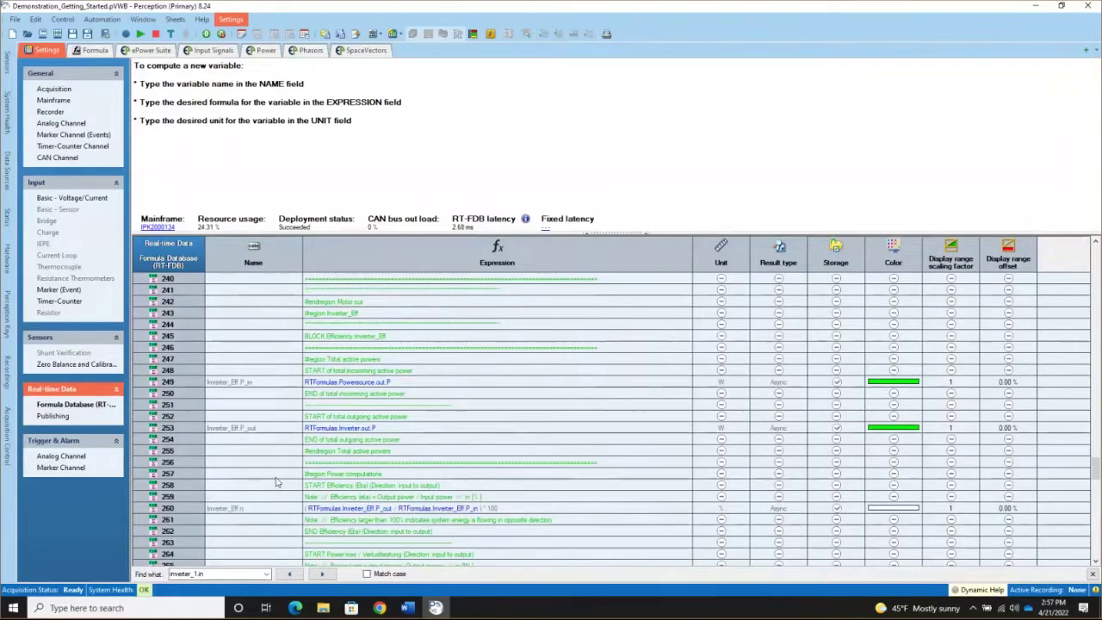
pyautogui.scroll(-1, 254, 457)
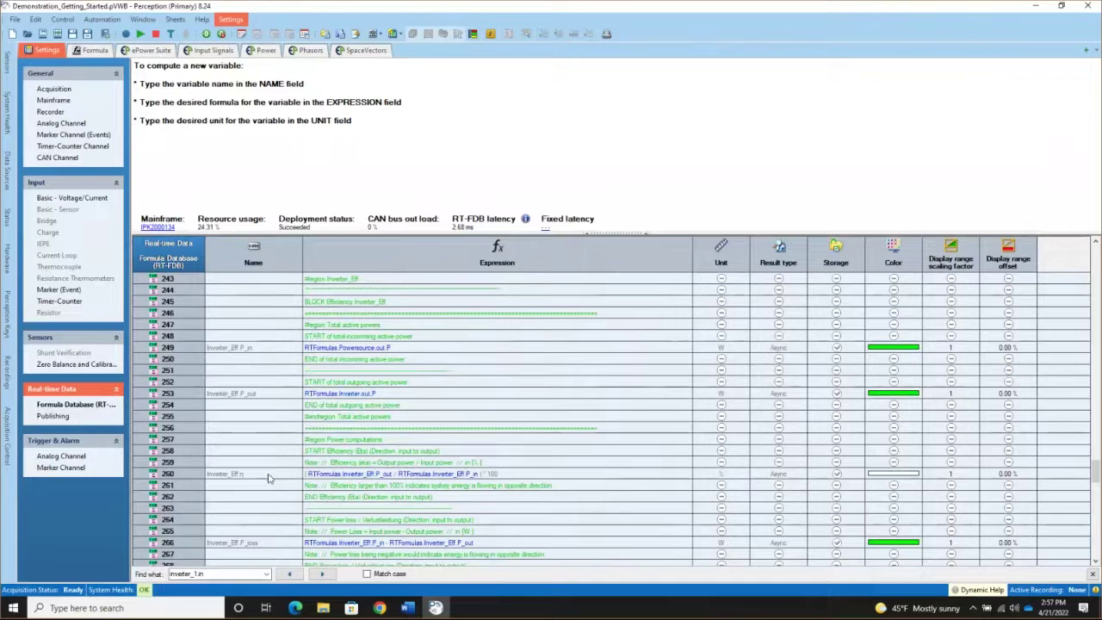
pyautogui.scroll(-2, 267, 482)
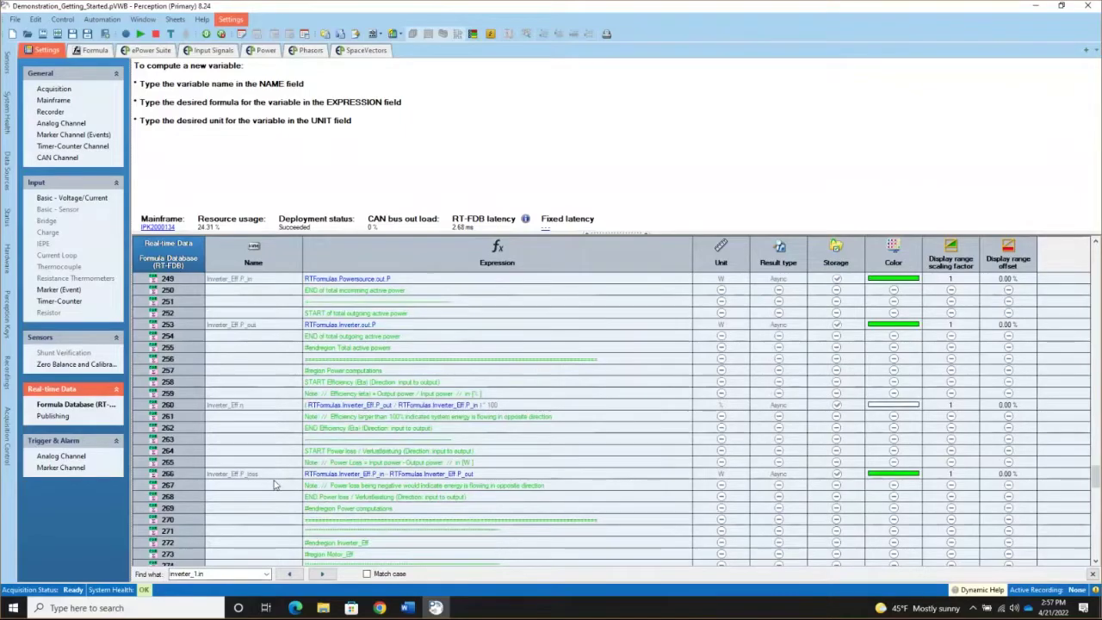
pyautogui.scroll(-9, 274, 485)
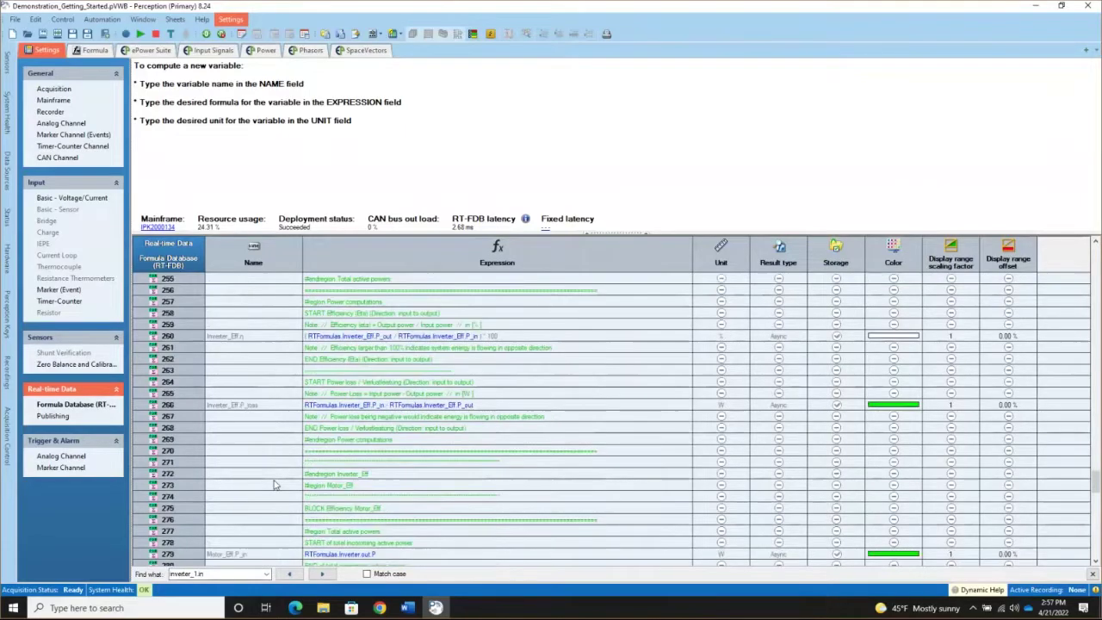
pyautogui.scroll(-9, 274, 484)
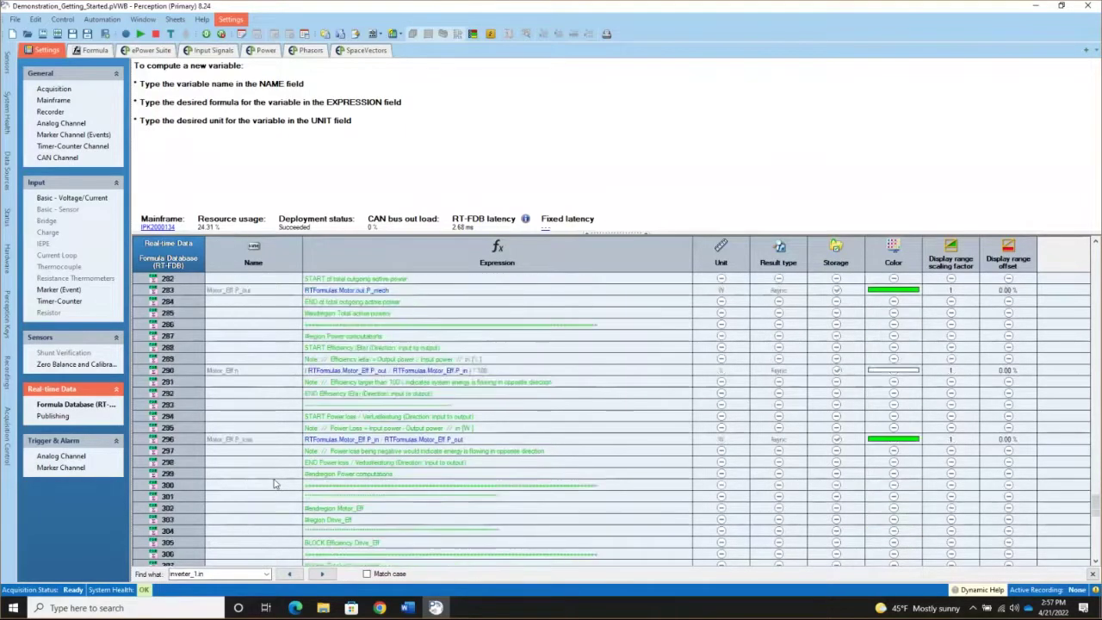
pyautogui.scroll(-6, 274, 485)
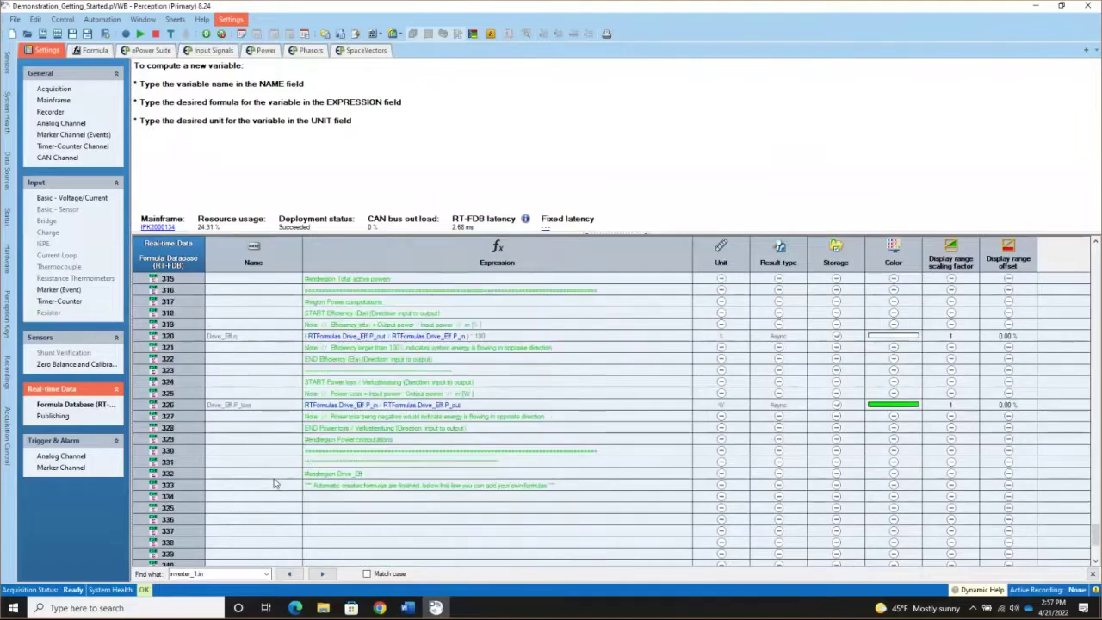
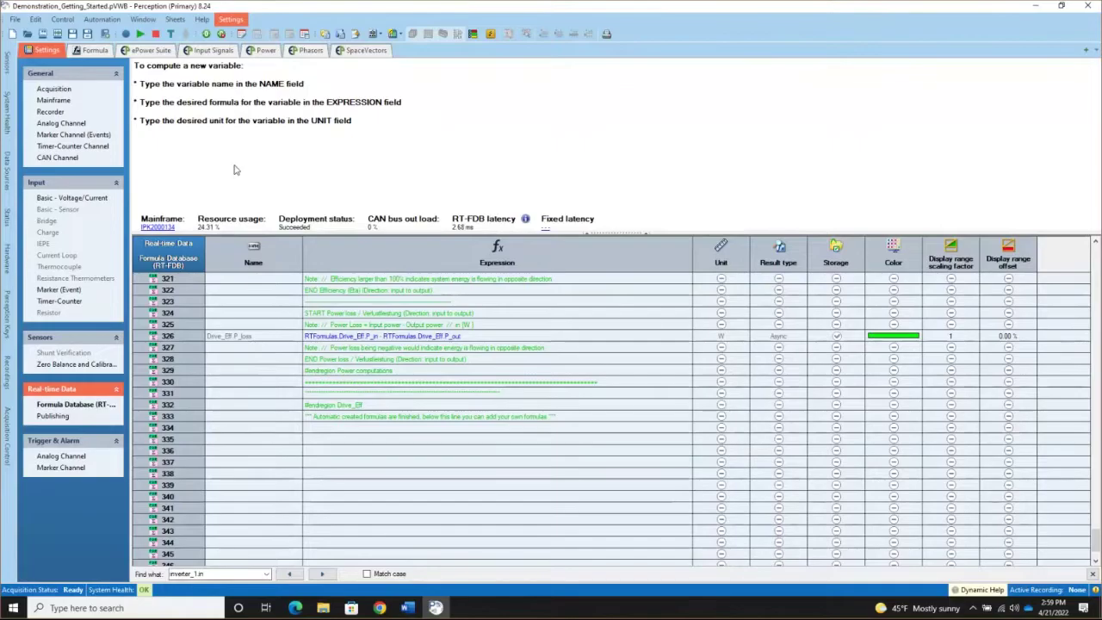
# View the Formula sheet, hide it from the workbench and show it again.
pyautogui.click(91, 52)
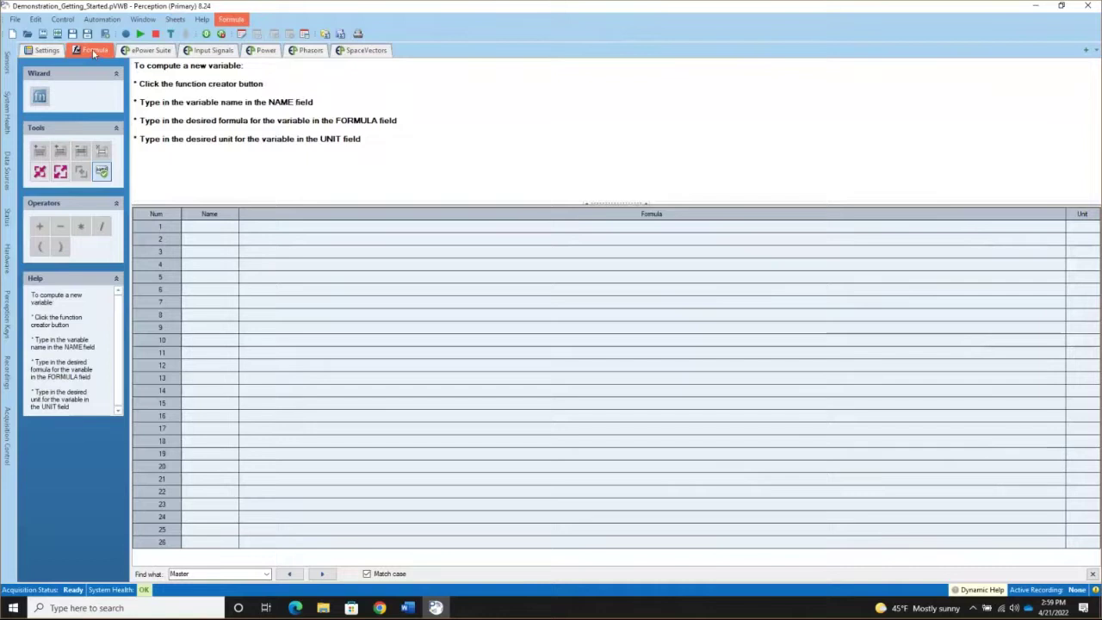
pyautogui.click(176, 20)
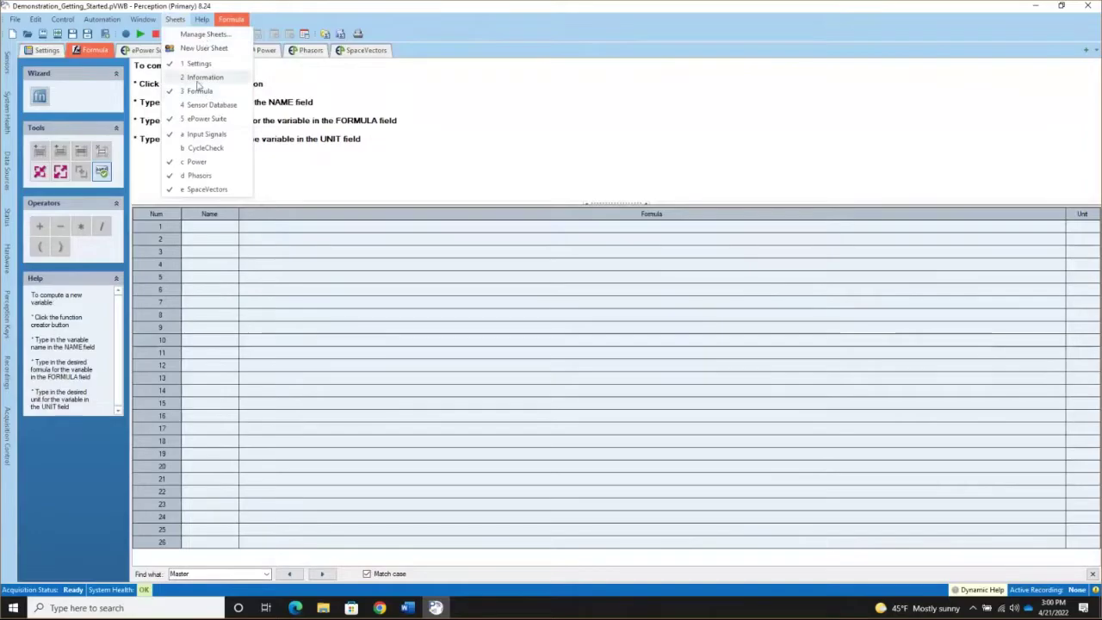
pyautogui.click(207, 117)
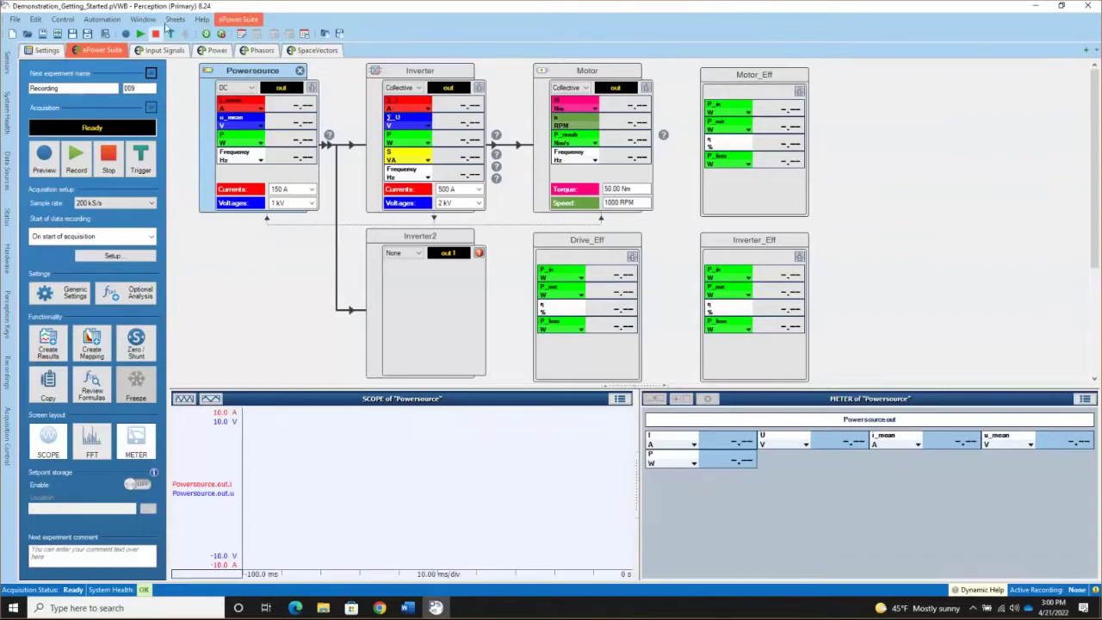
pyautogui.click(171, 20)
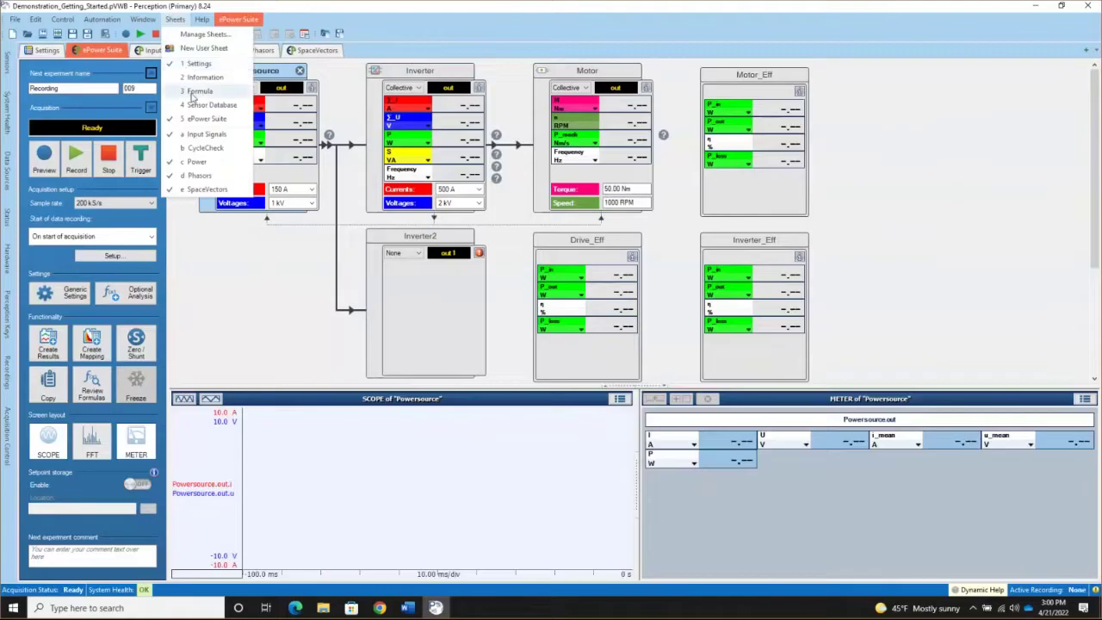
pyautogui.click(196, 91)
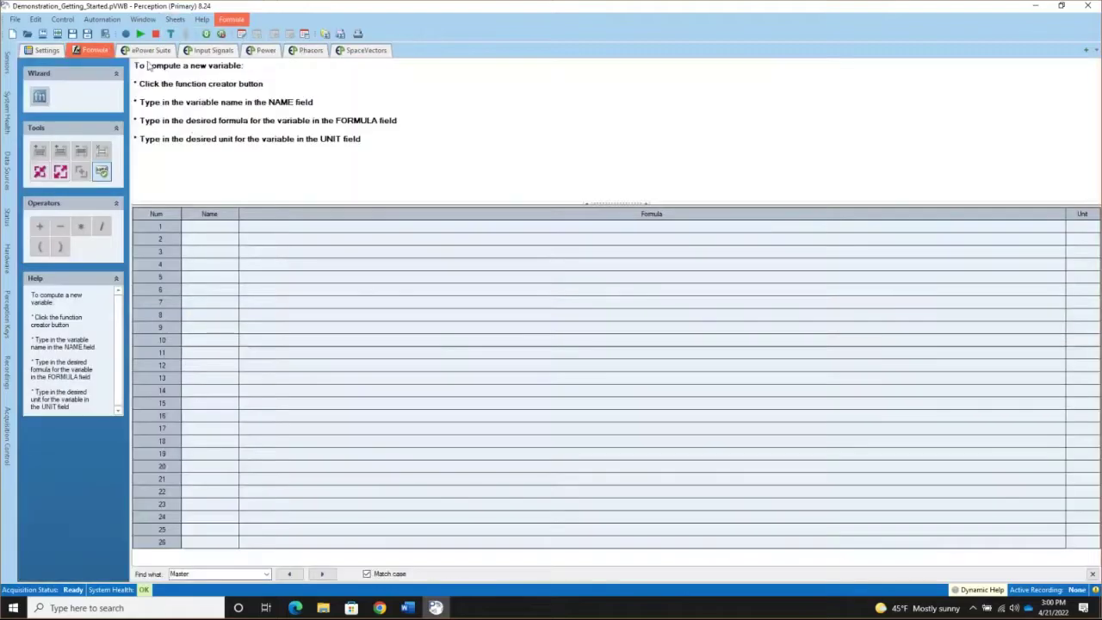
# Create the review formulas from the current ePower Suite settings, accepting that all existing formulas are overwritten.
pyautogui.click(148, 50)
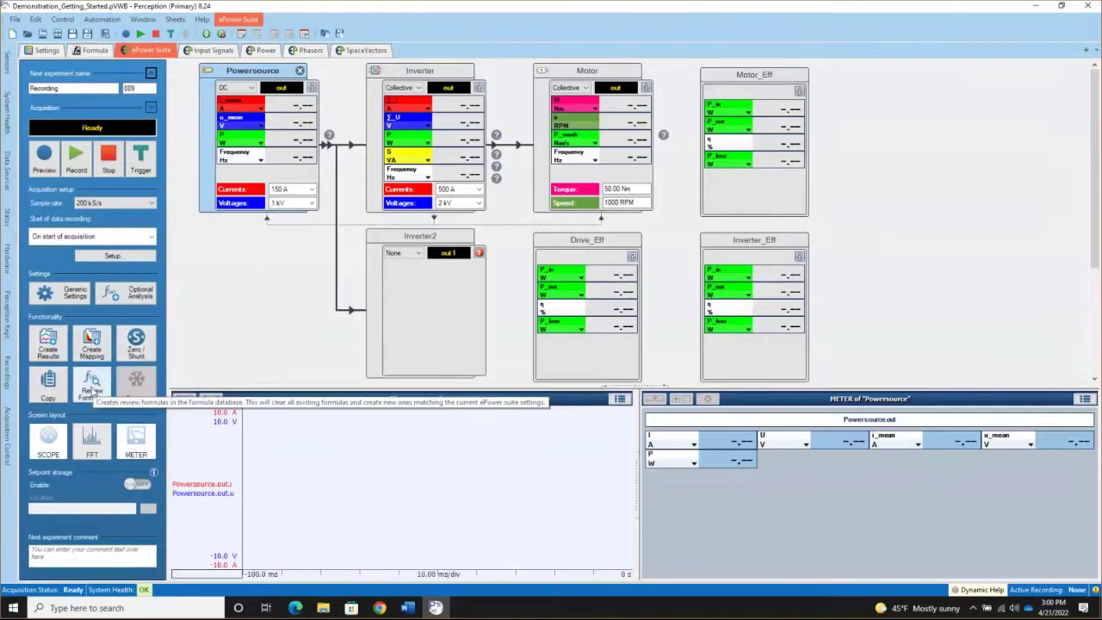
pyautogui.click(92, 390)
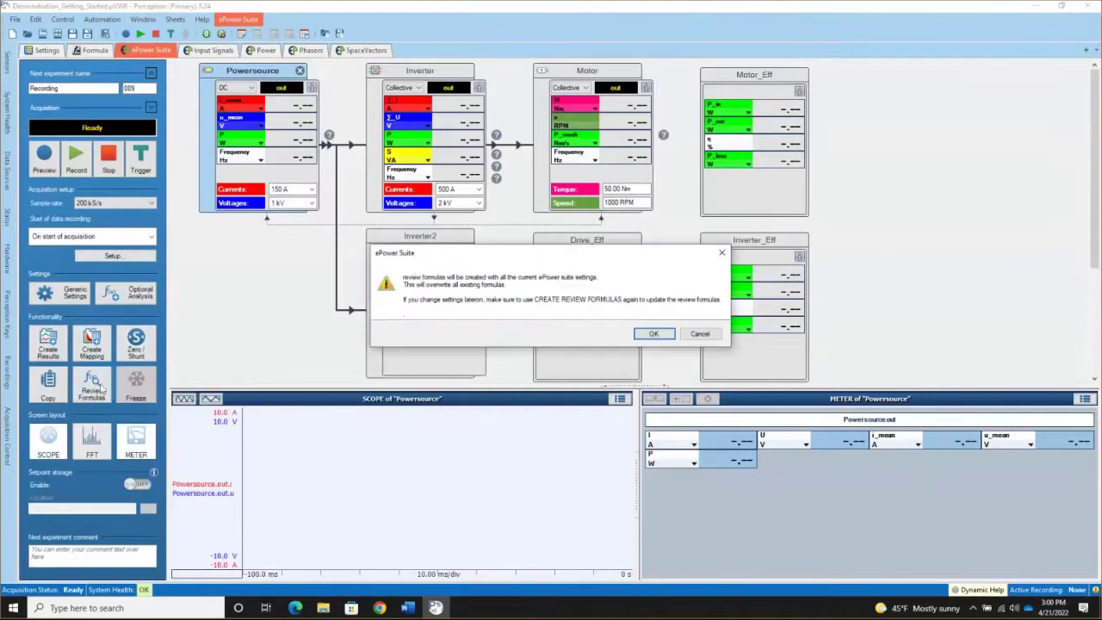
pyautogui.click(654, 335)
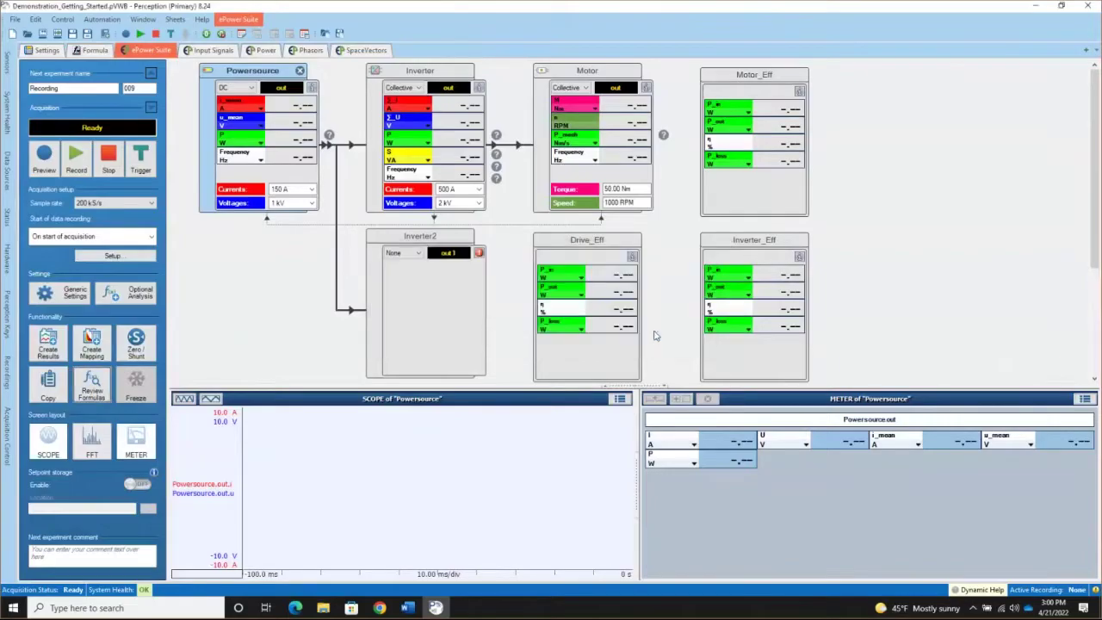
# Widen the Name column of the Formula sheet and look through the Powersource and Inverter review formulas.
pyautogui.click(83, 51)
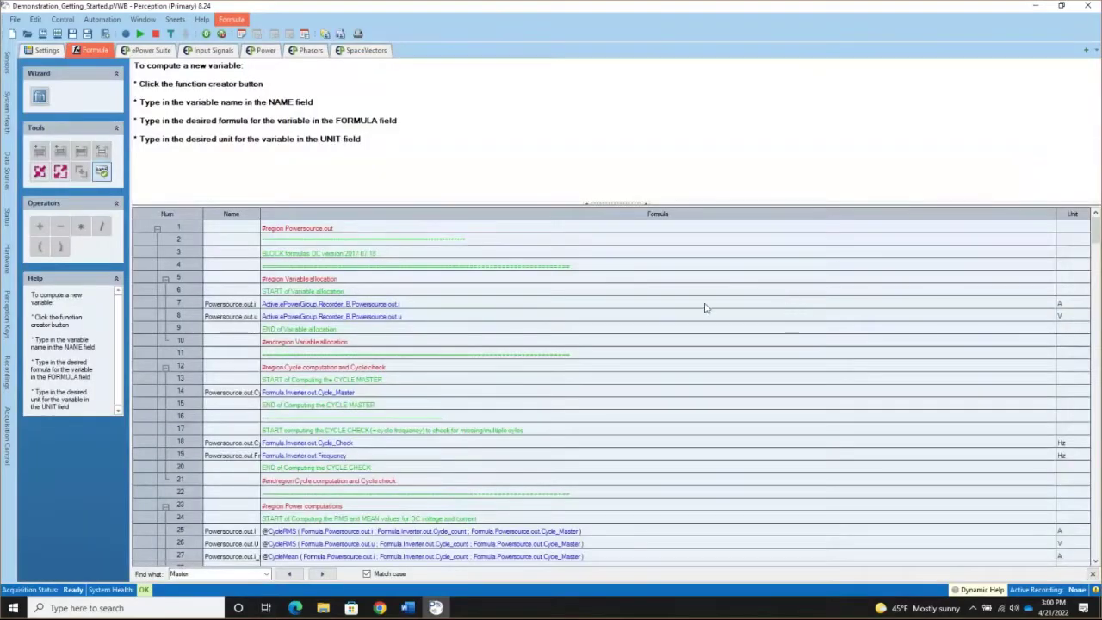
pyautogui.moveTo(261, 215); pyautogui.dragTo(313, 216)
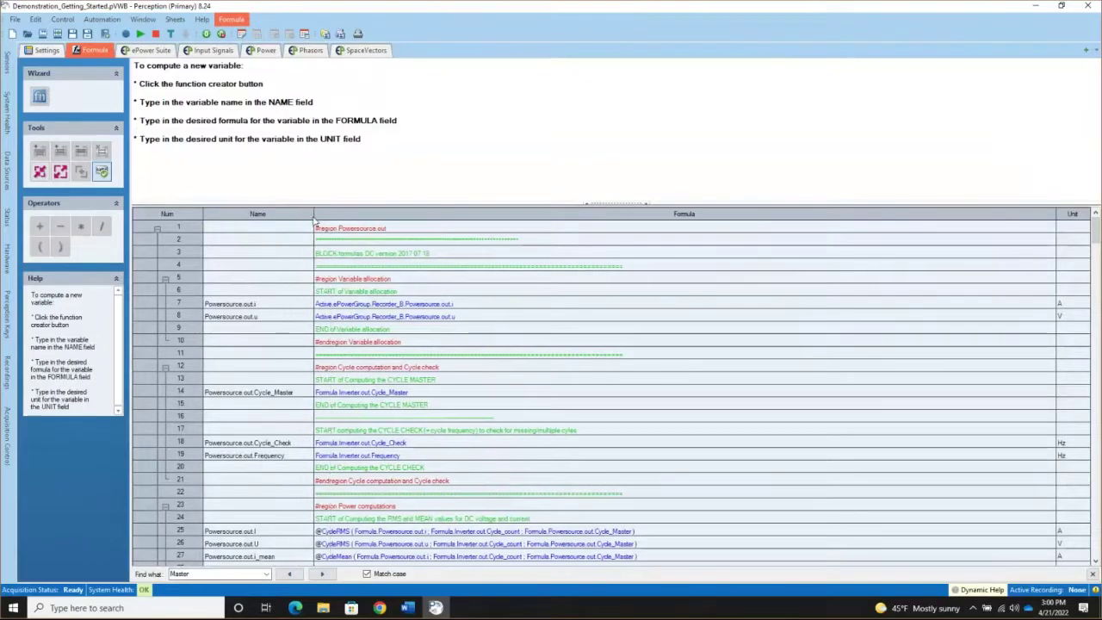
pyautogui.scroll(-5, 912, 353)
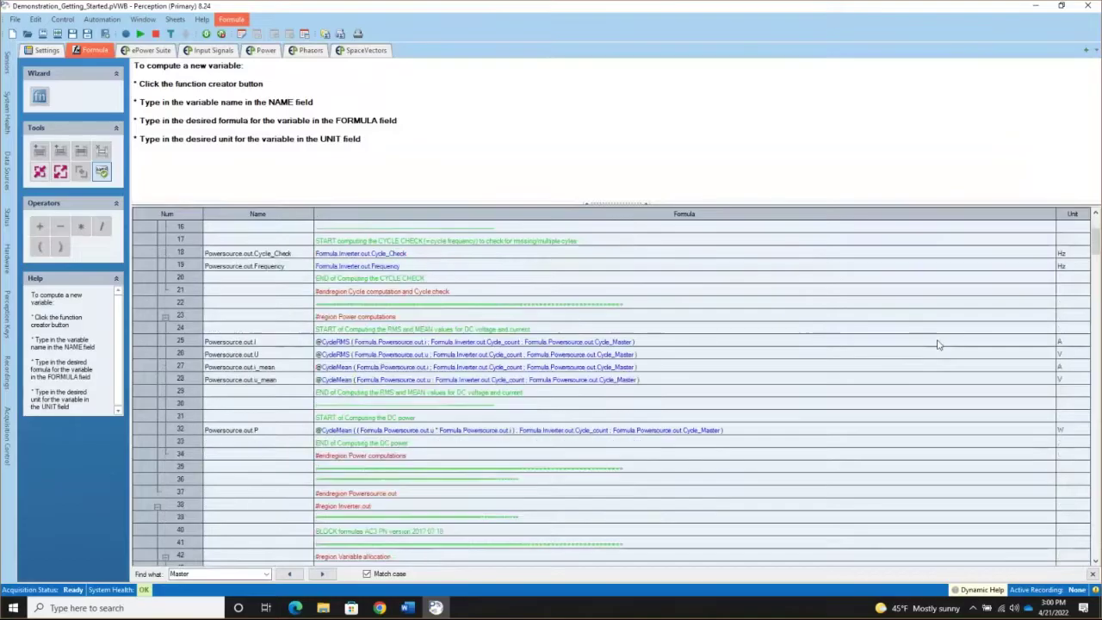
pyautogui.scroll(-5, 938, 345)
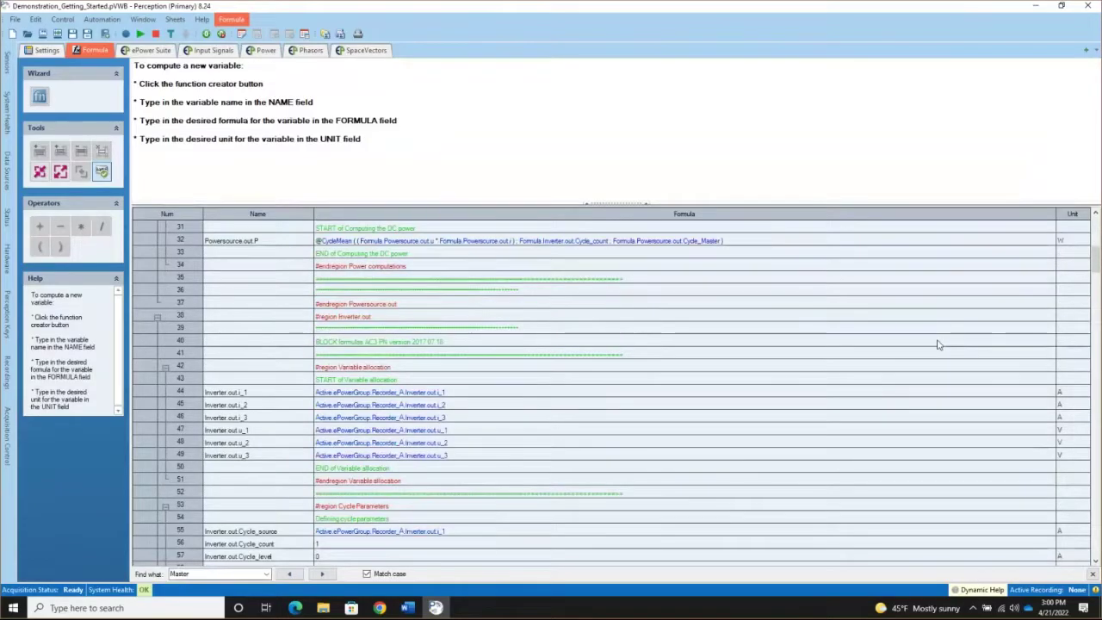
pyautogui.scroll(10, 938, 344)
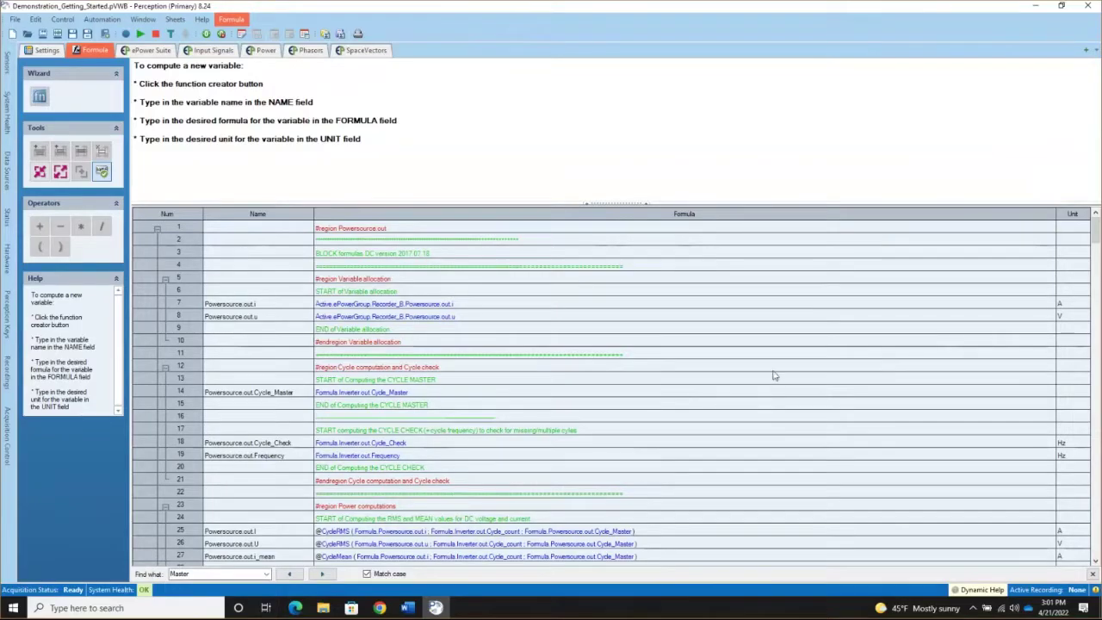
# Return to the ePower Suite sheet and save the virtual workbench.
pyautogui.click(145, 51)
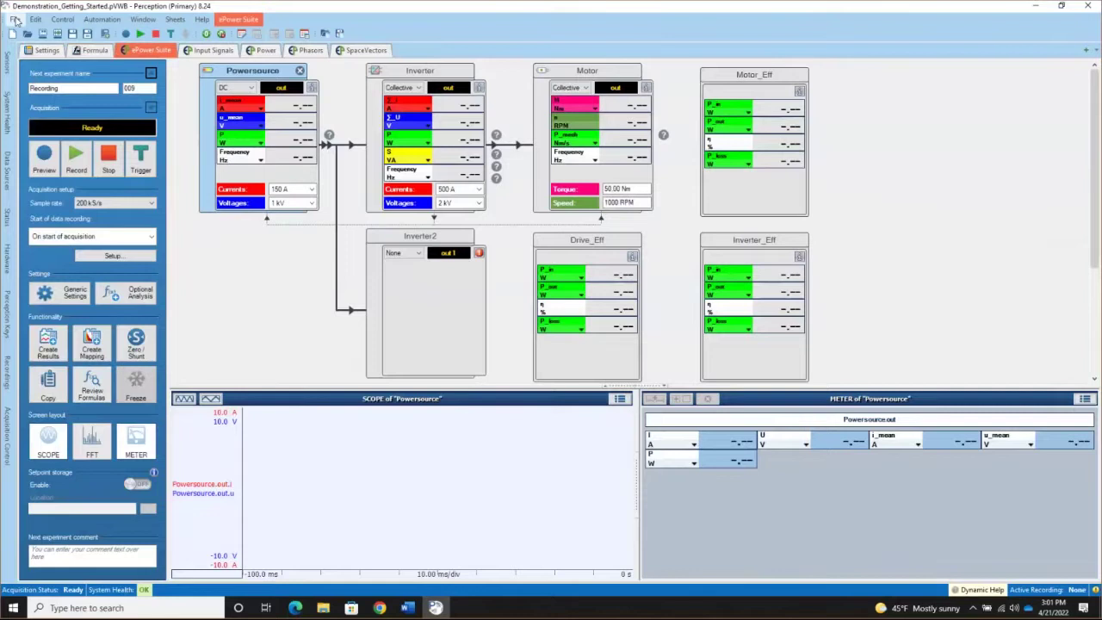
pyautogui.click(73, 33)
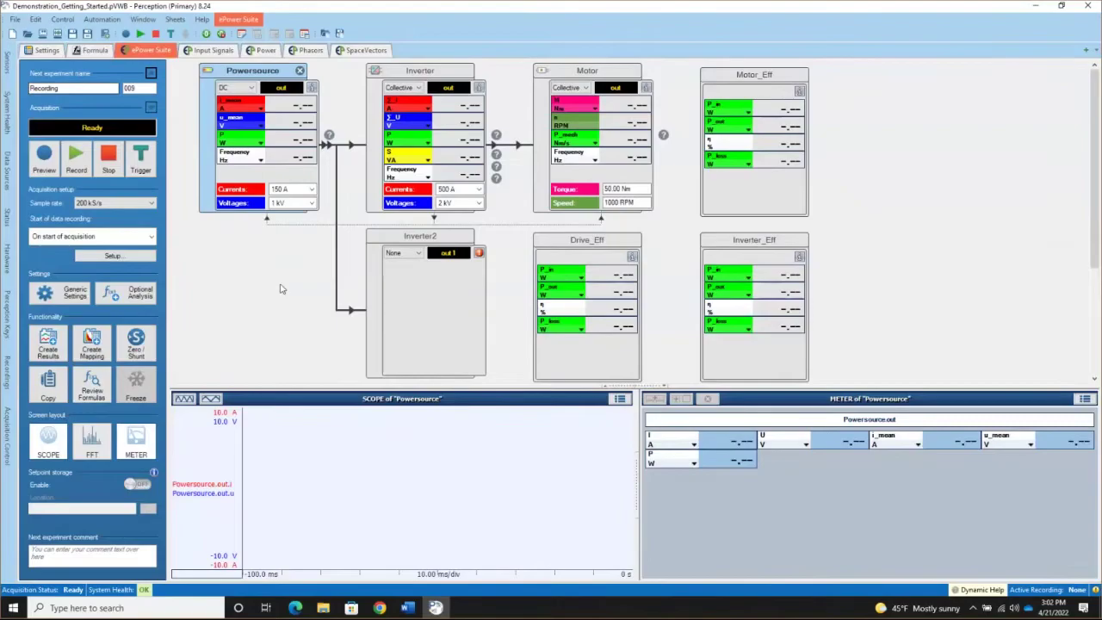